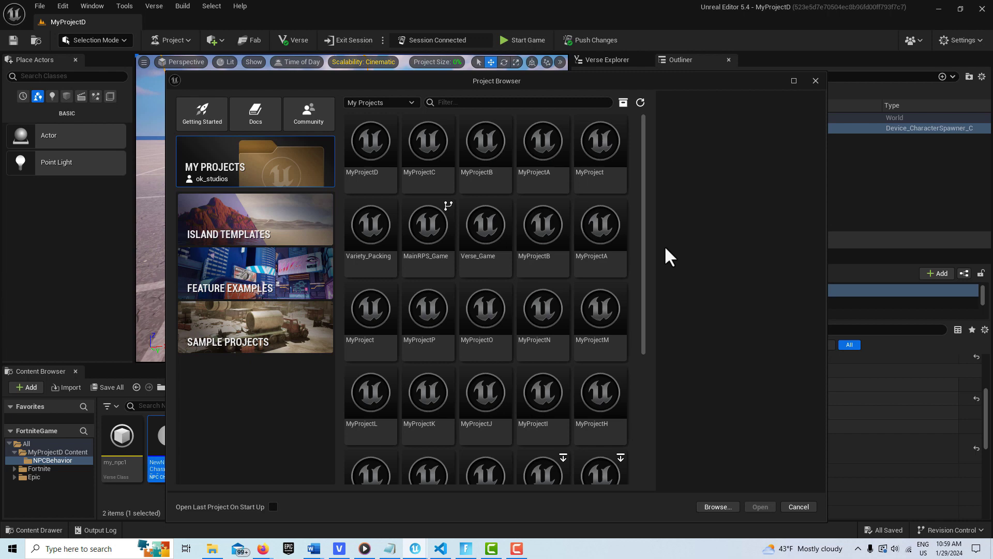
Step: Create the MyProjectE project from the Blank island template
click(258, 218)
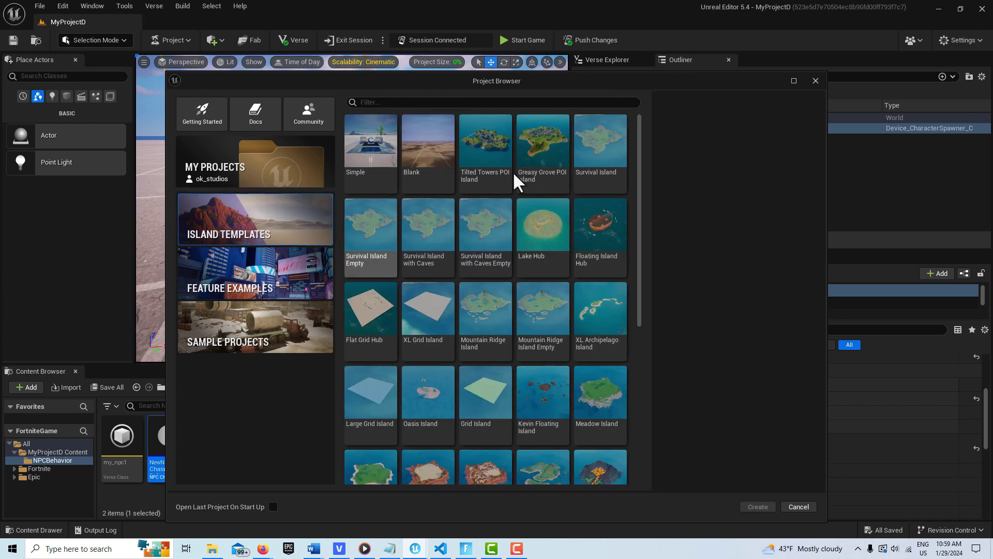
click(440, 152)
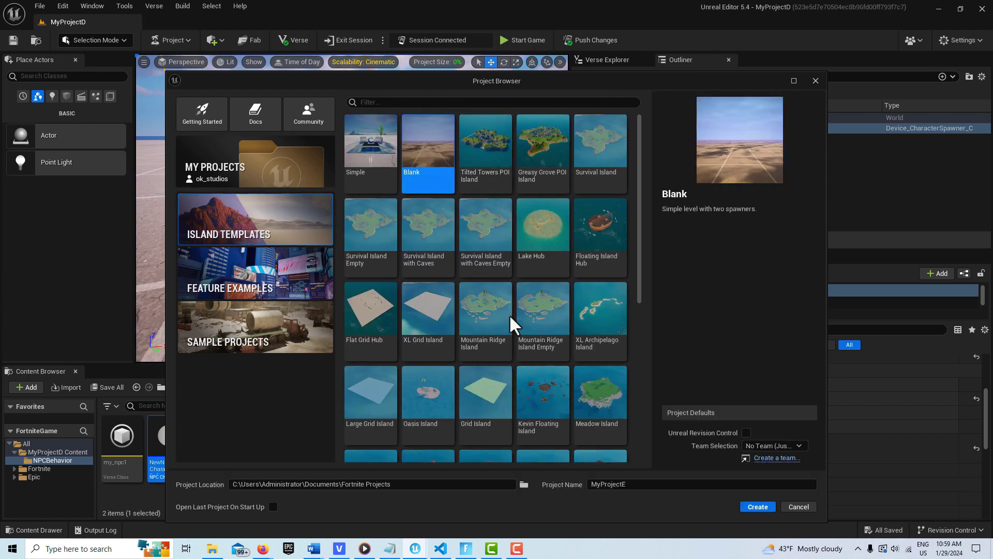
click(757, 507)
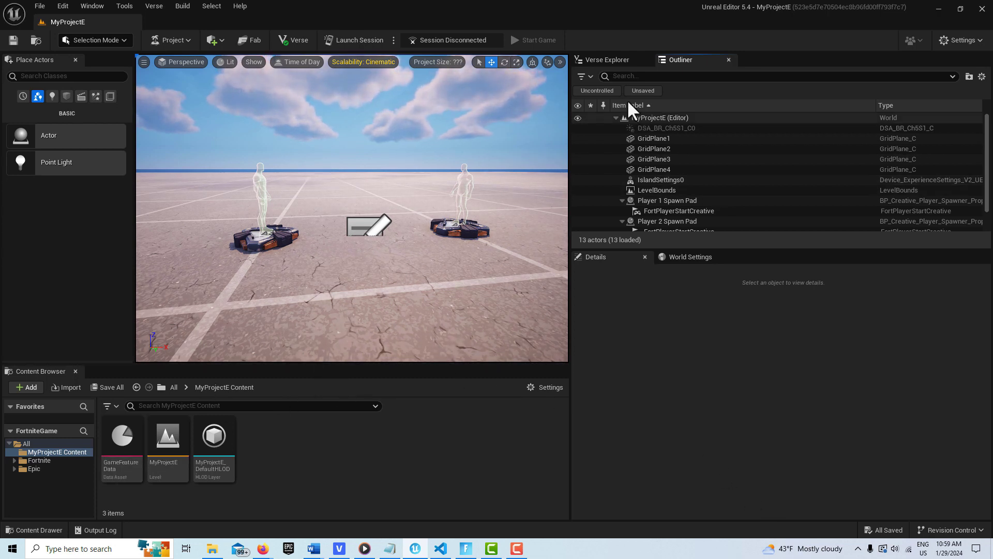
Step: Start adding a new Verse file to the MyProjectE root in Verse Explorer
click(617, 59)
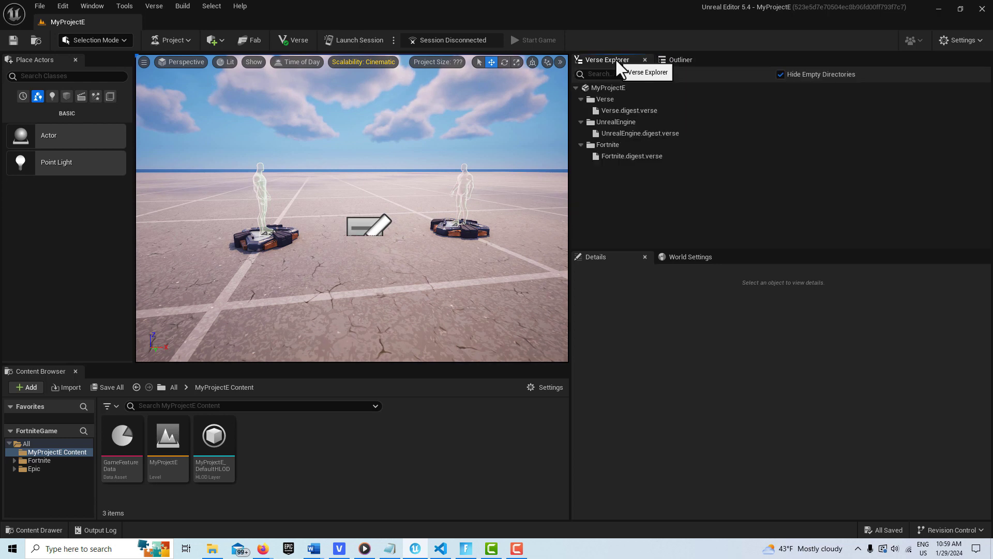
click(609, 87)
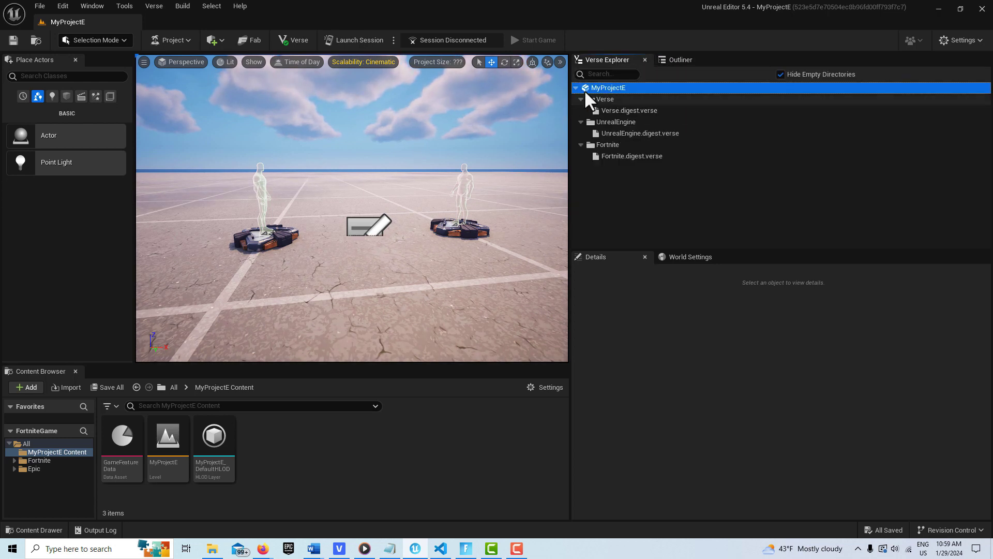
right_click(614, 89)
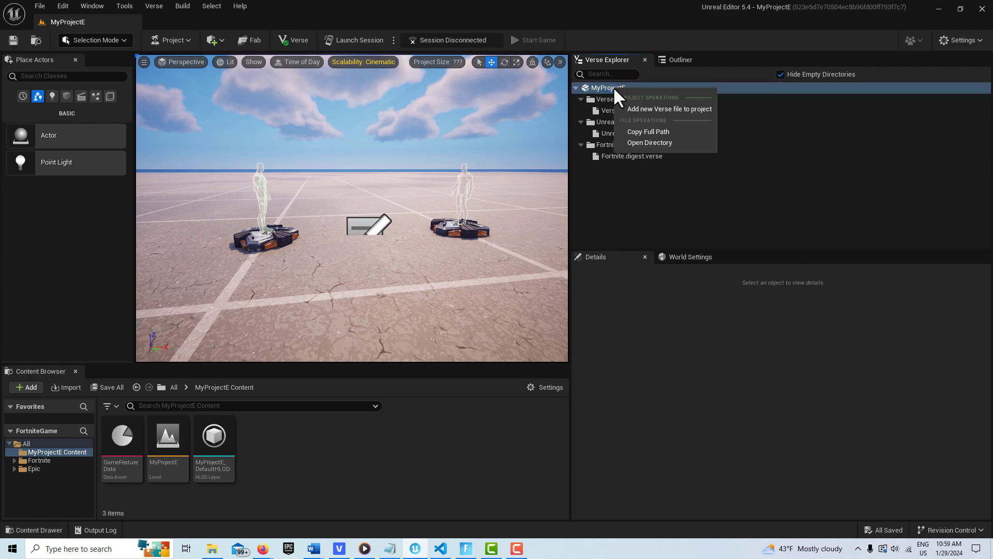
click(670, 109)
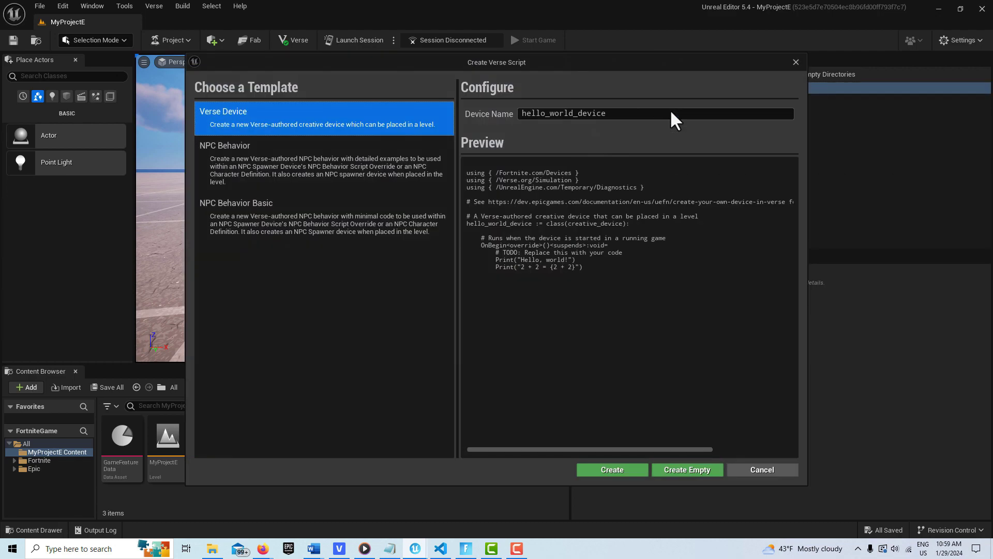
click(670, 110)
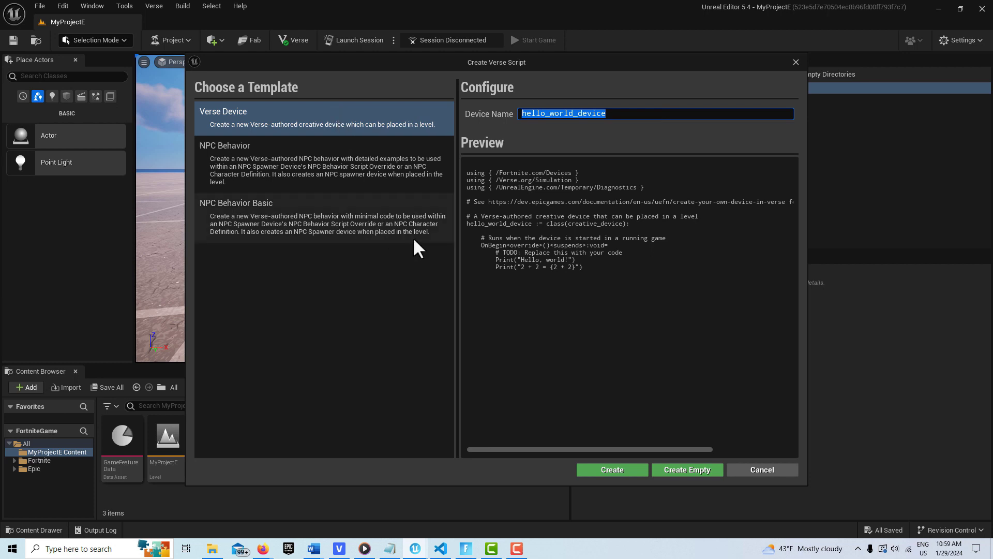
text(m)
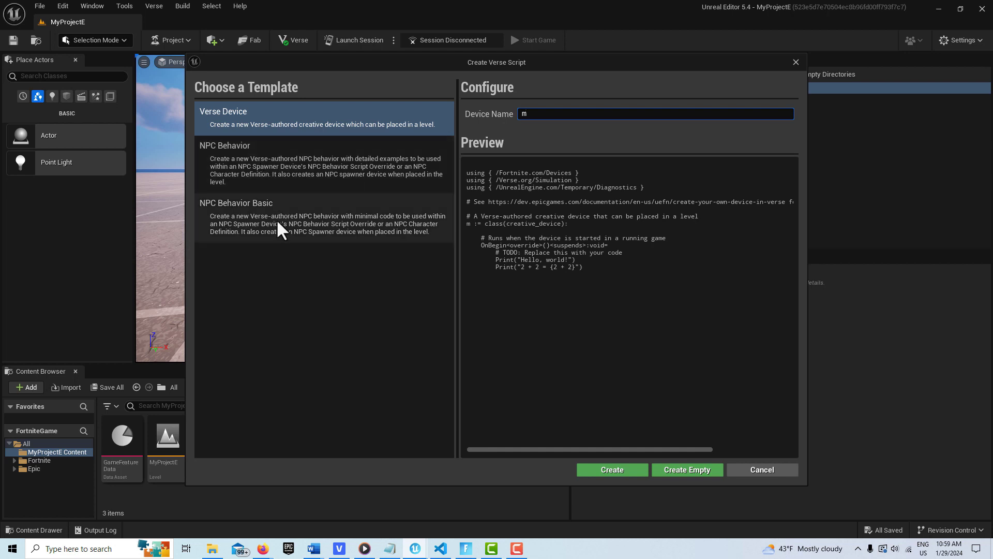
Step: Choose the NPC Behavior template, name it my_new_npc1, and create the file
click(294, 163)
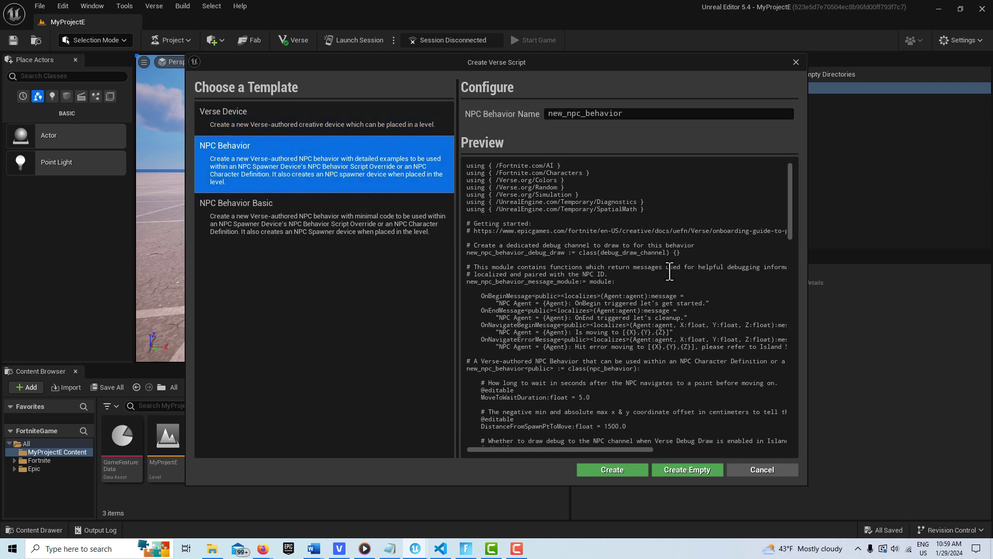
click(635, 113)
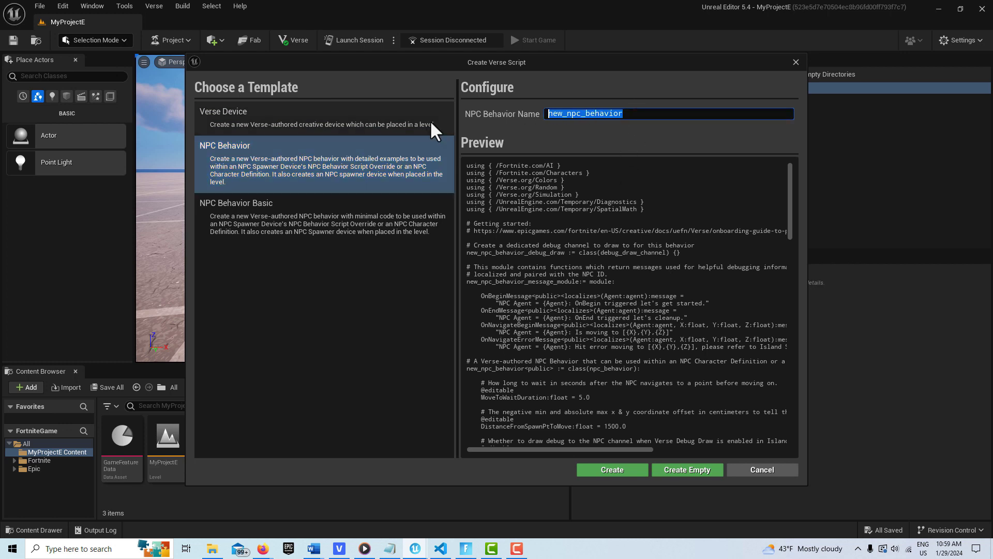
text(my_)
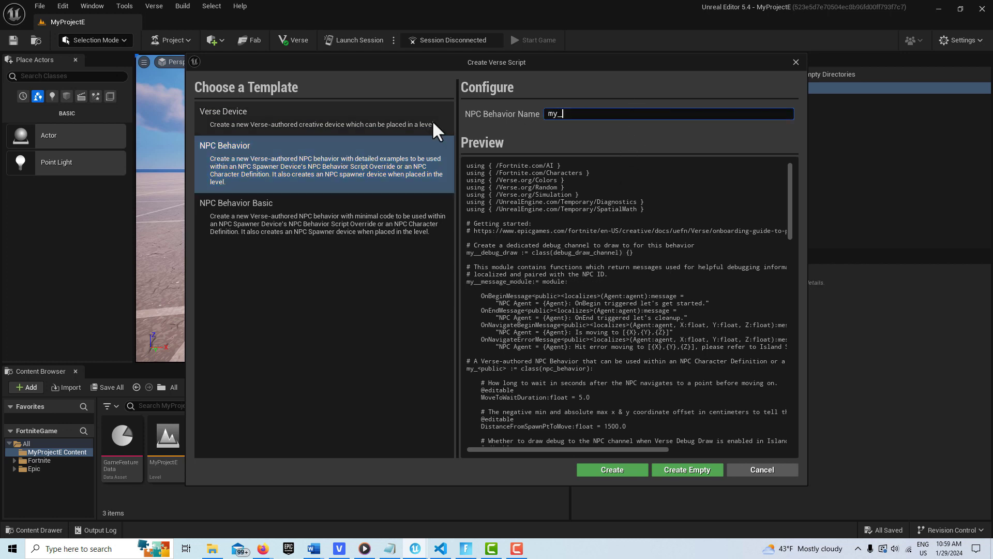
text(new)
key(BackSpace)
key(BackSpace)
key(BackSpace)
text(new)
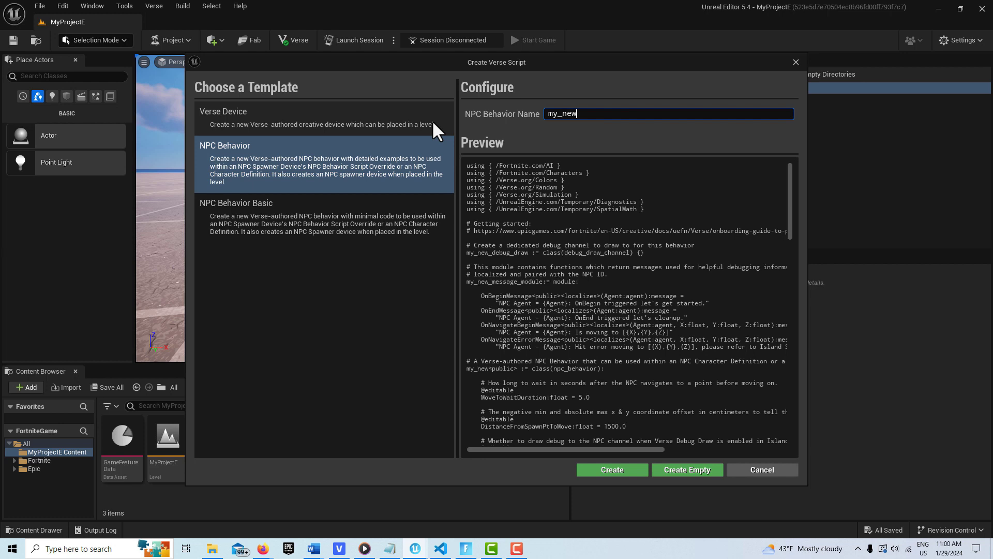
text(_np)
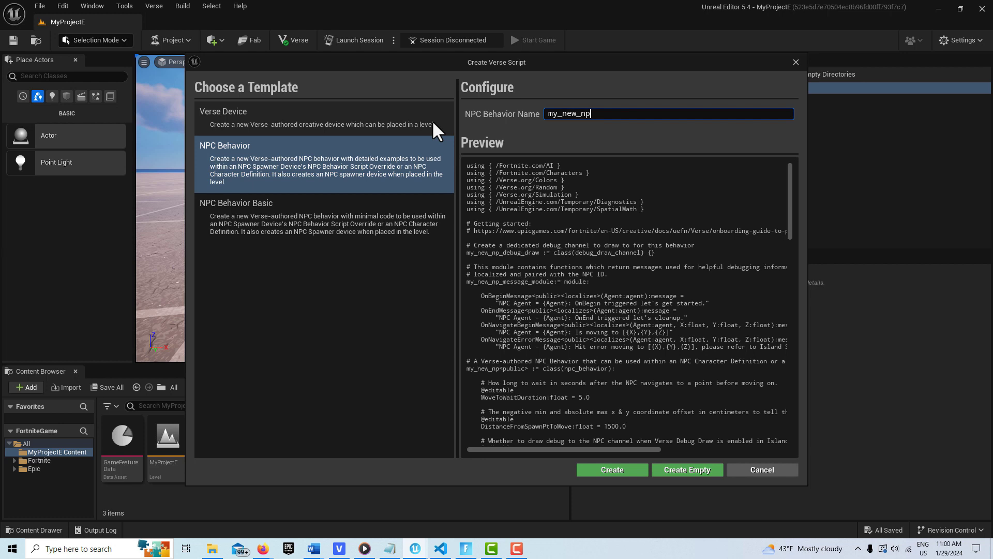
text(c1)
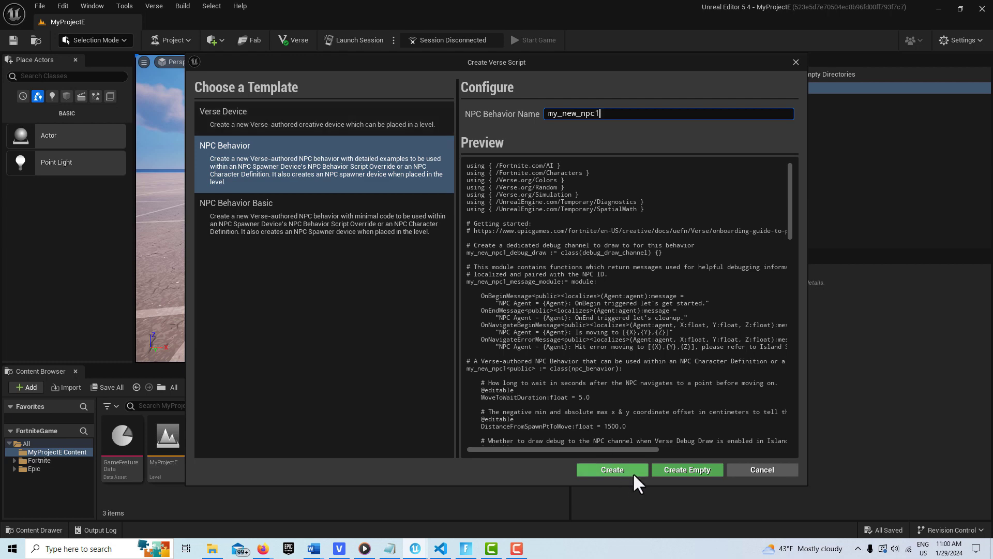
click(632, 473)
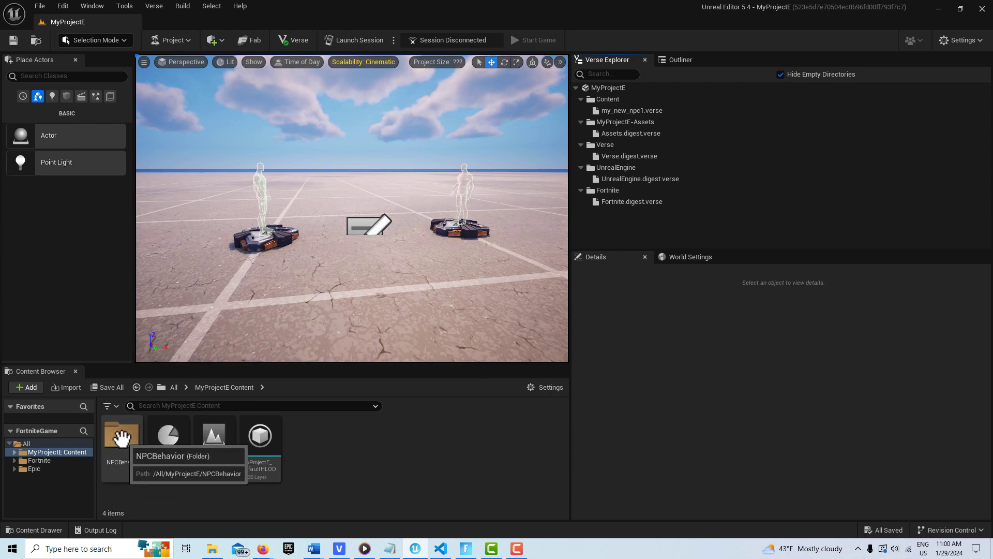
Step: Open the NPCBehavior folder in the Content Browser
double_click(122, 439)
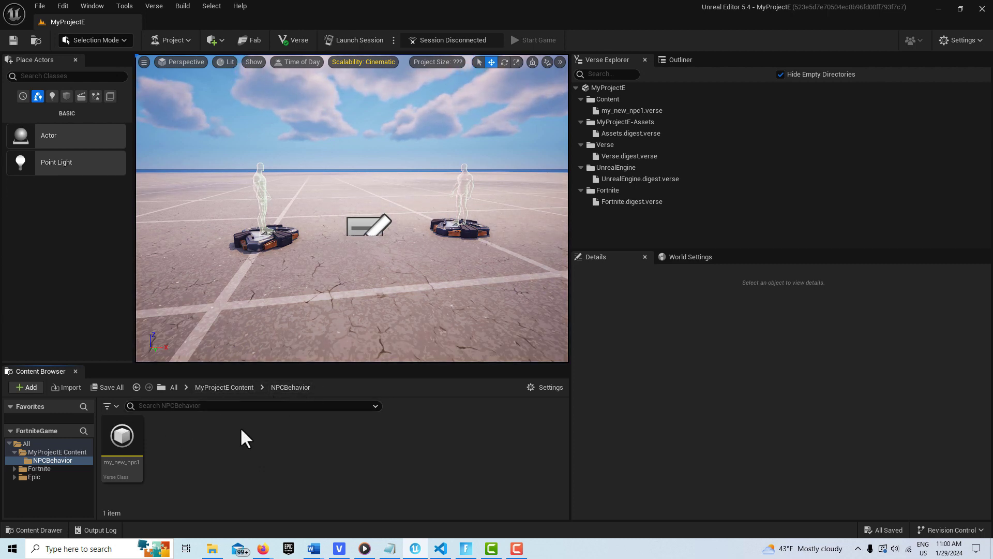
Step: Create an Artificial Intelligence NPC Character Definition named MyCharacter and open it
right_click(199, 444)
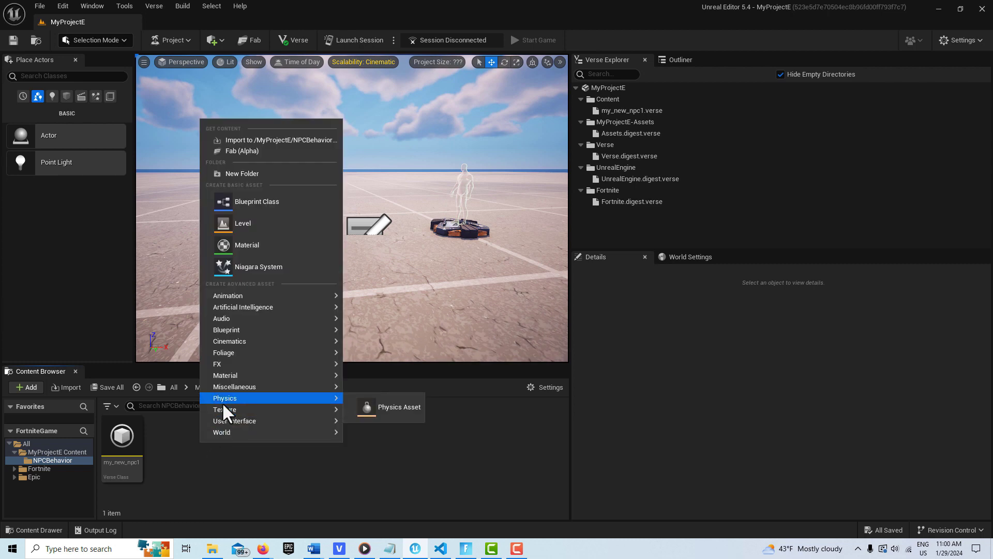
mouse_move(255, 298)
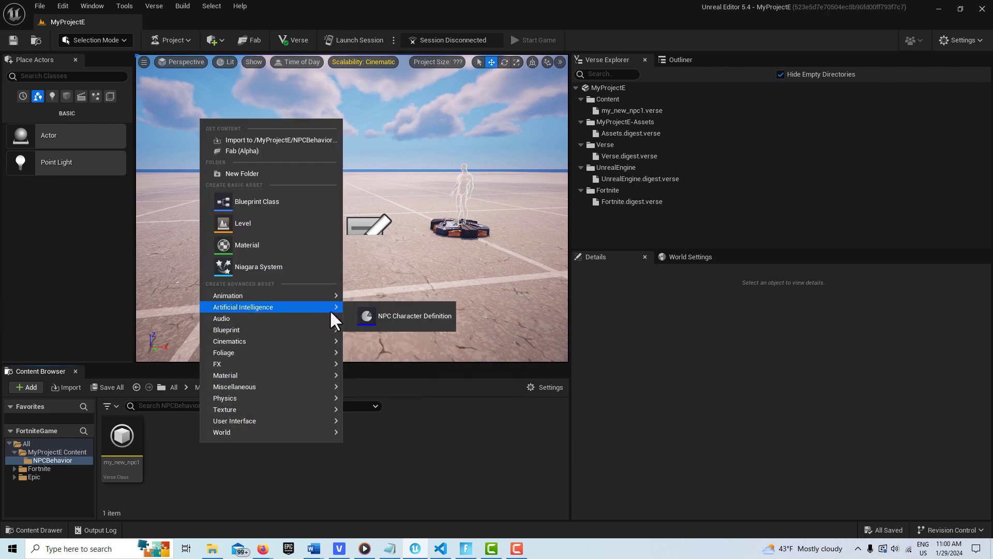
click(412, 318)
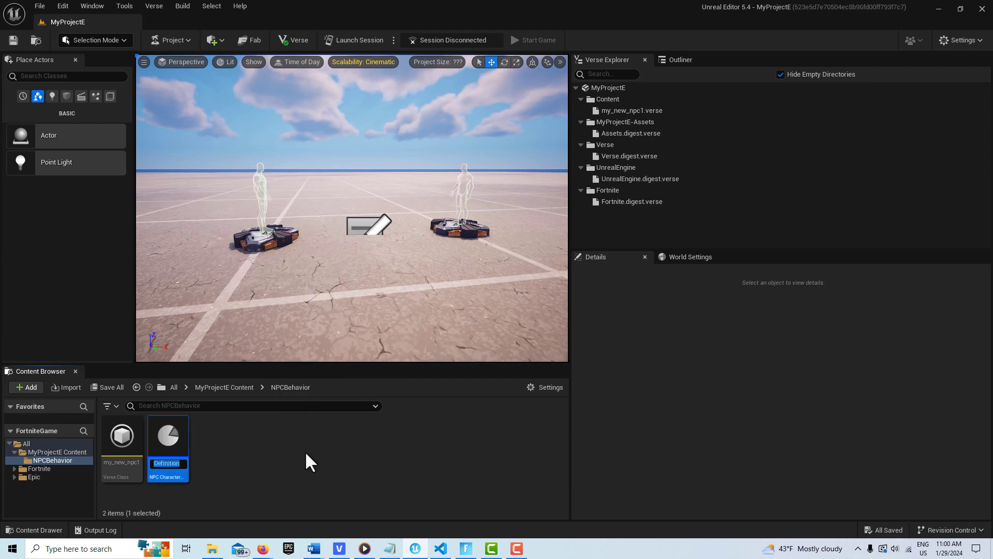
text(My)
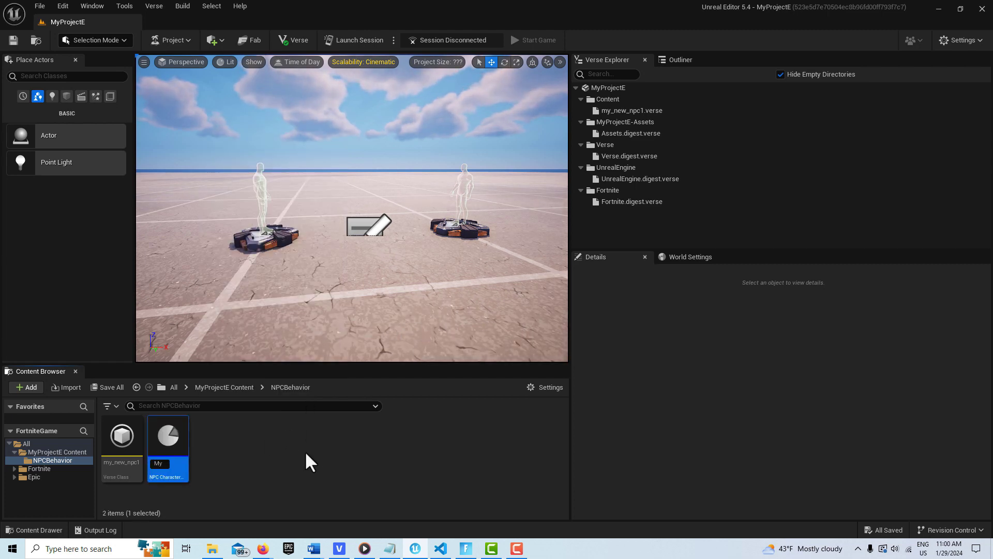
text(Character)
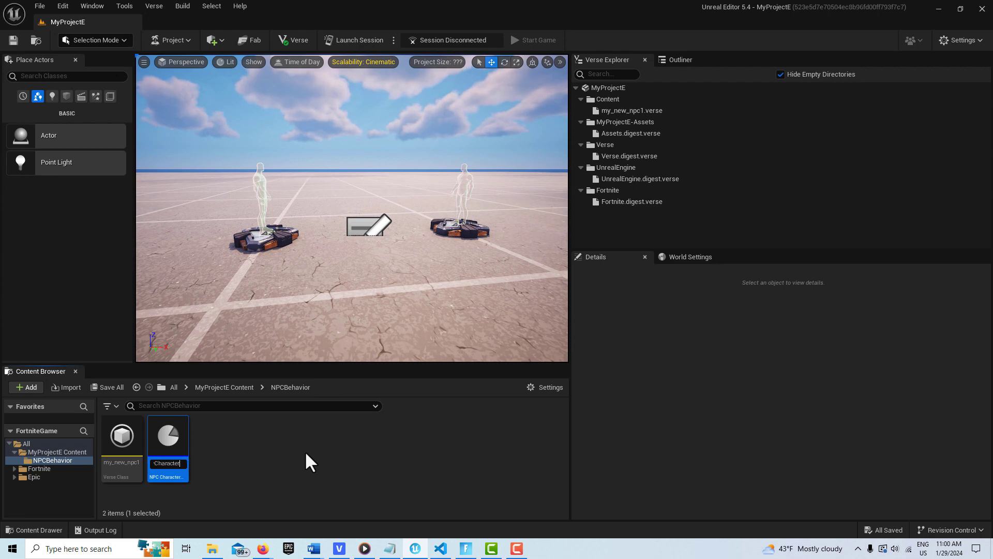
key(Return)
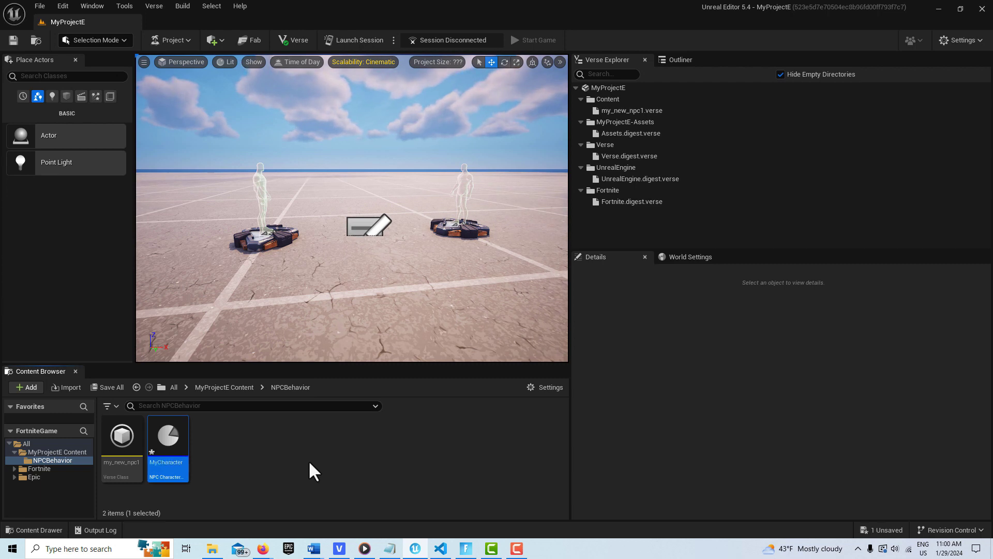
double_click(168, 439)
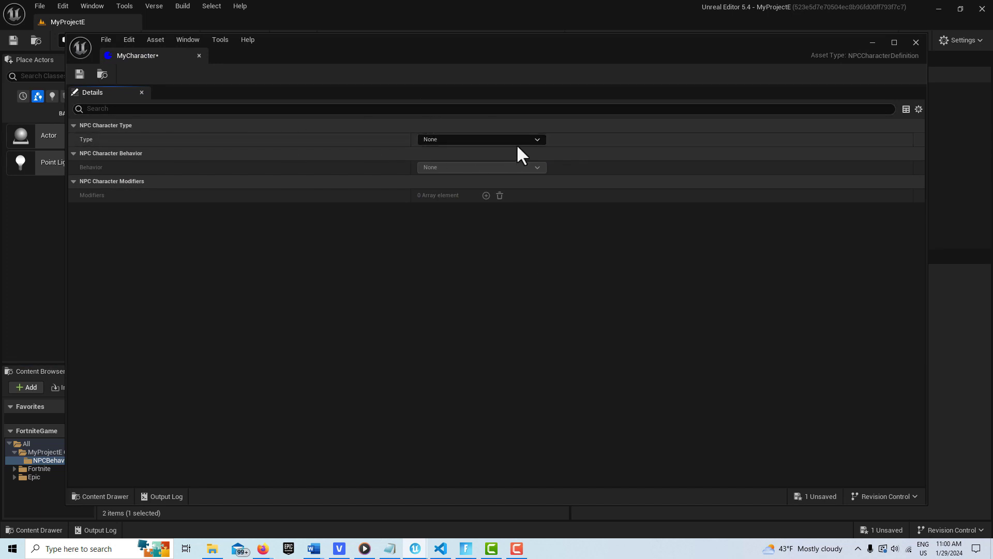
Step: Set MyCharacter's character type to Custom
click(536, 139)
click(536, 138)
click(536, 138)
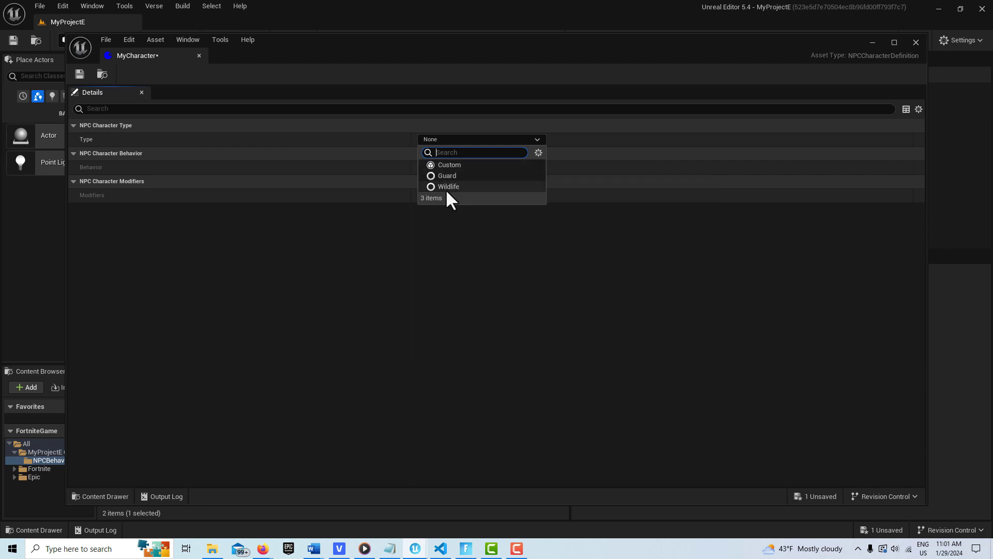
click(446, 166)
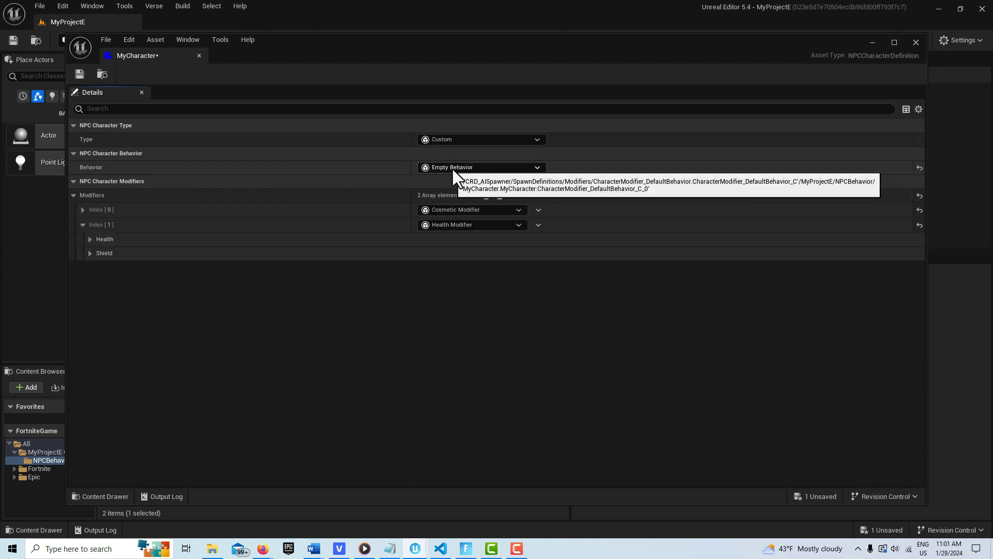
Step: Set the Behavior to Verse Behavior with My New Npc 1 as its script
click(535, 166)
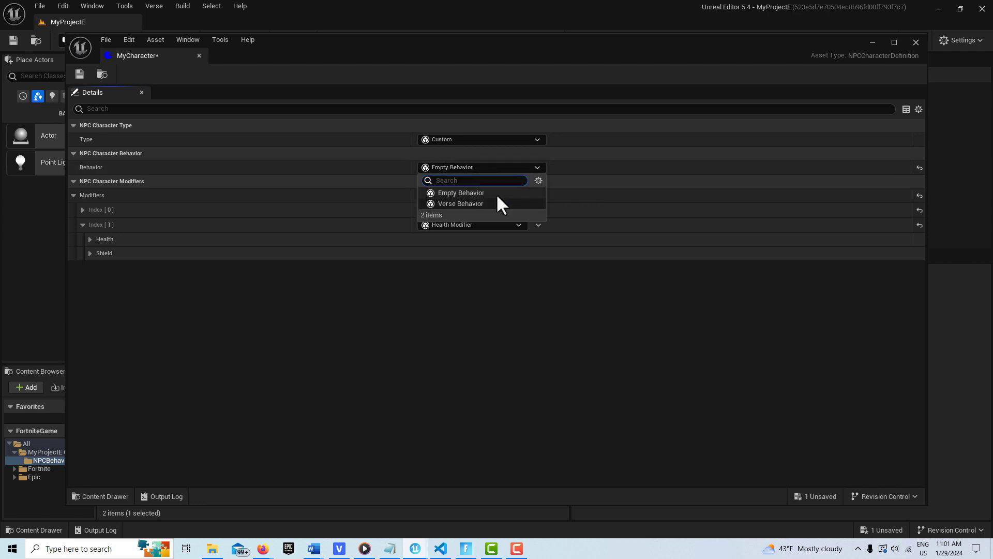
click(480, 203)
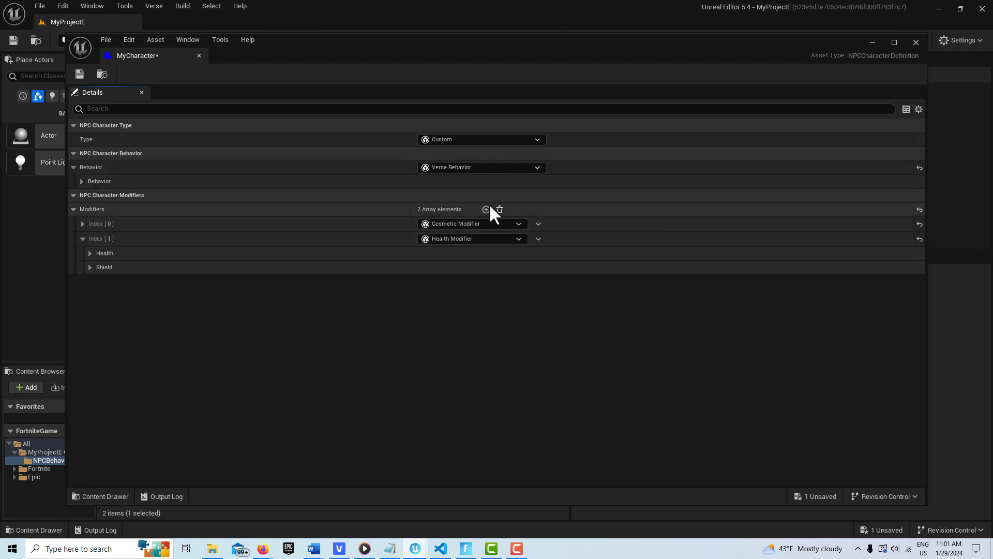
click(82, 181)
click(533, 197)
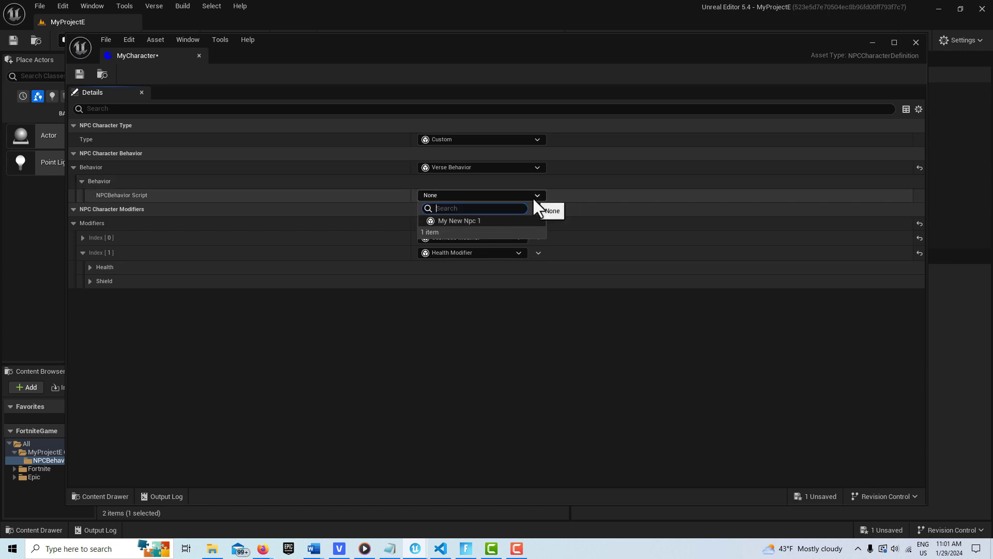
click(486, 220)
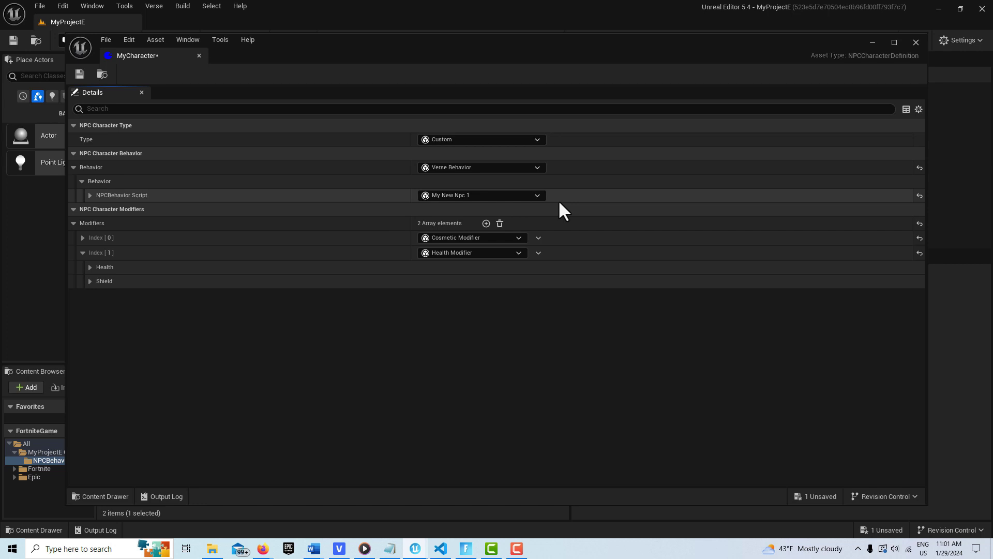
Step: Give the first modifier the Tomatohead character cosmetic
click(82, 237)
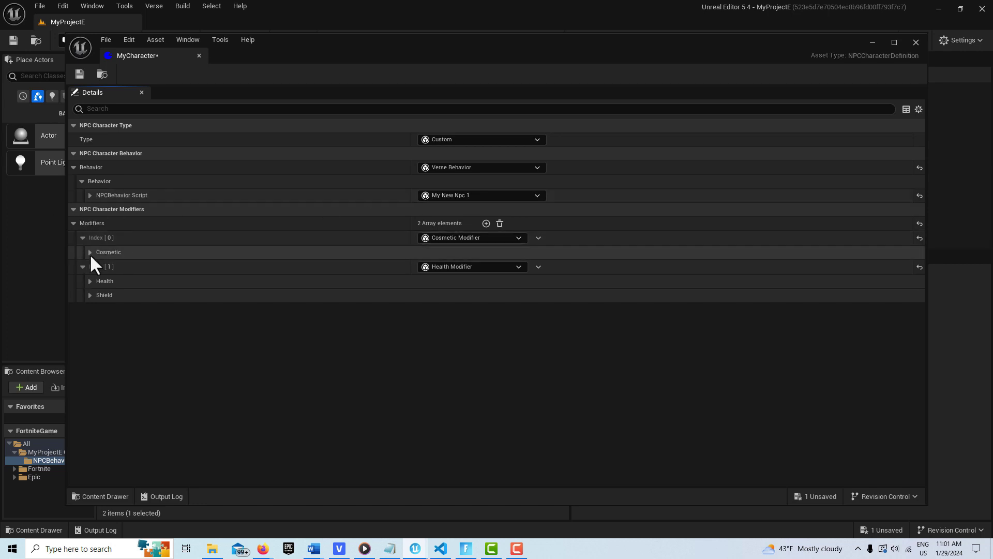
click(91, 252)
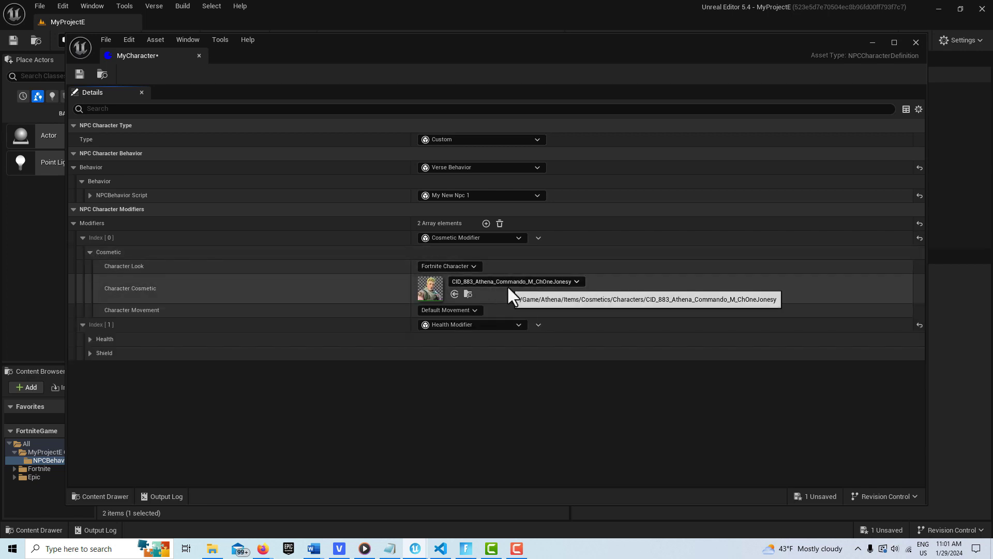
click(573, 281)
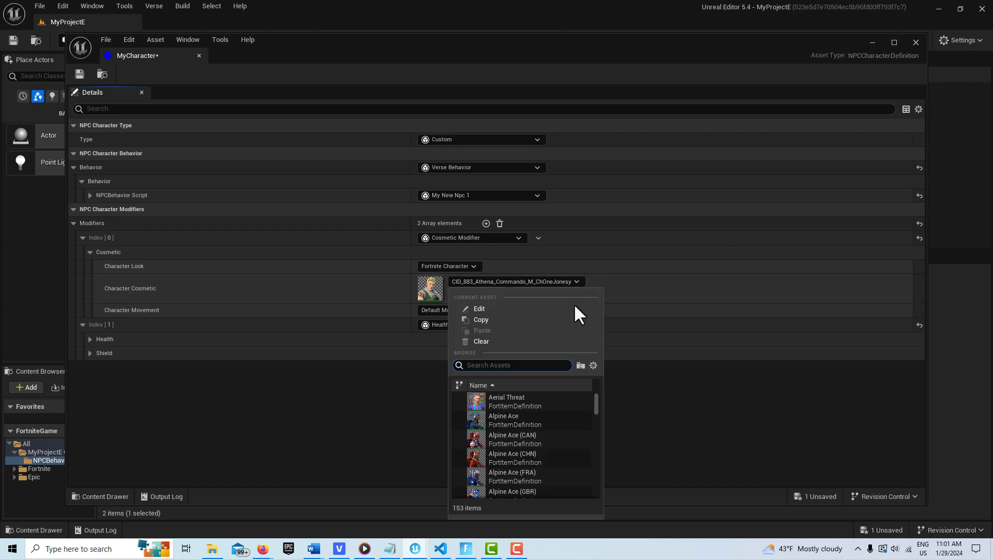
drag(594, 403, 600, 475)
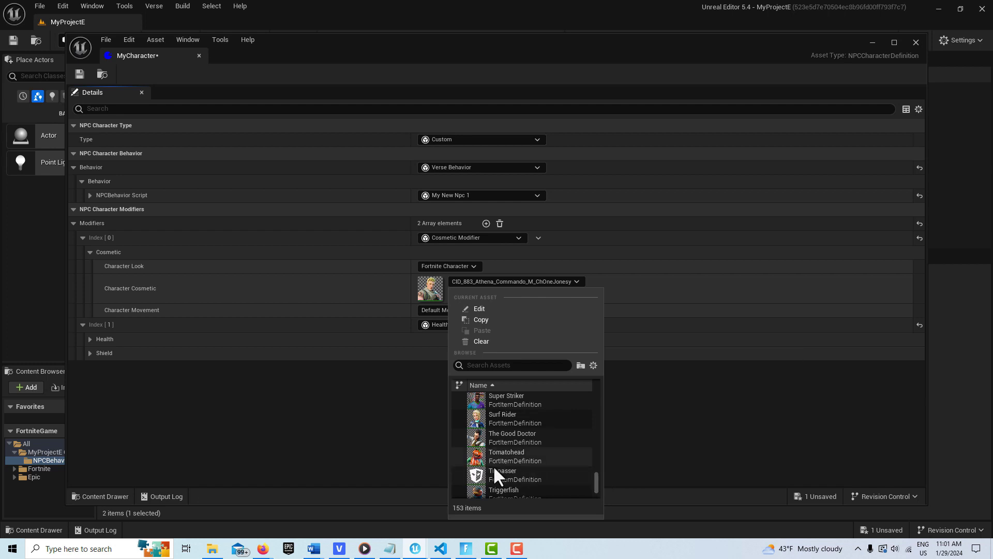
mouse_move(504, 462)
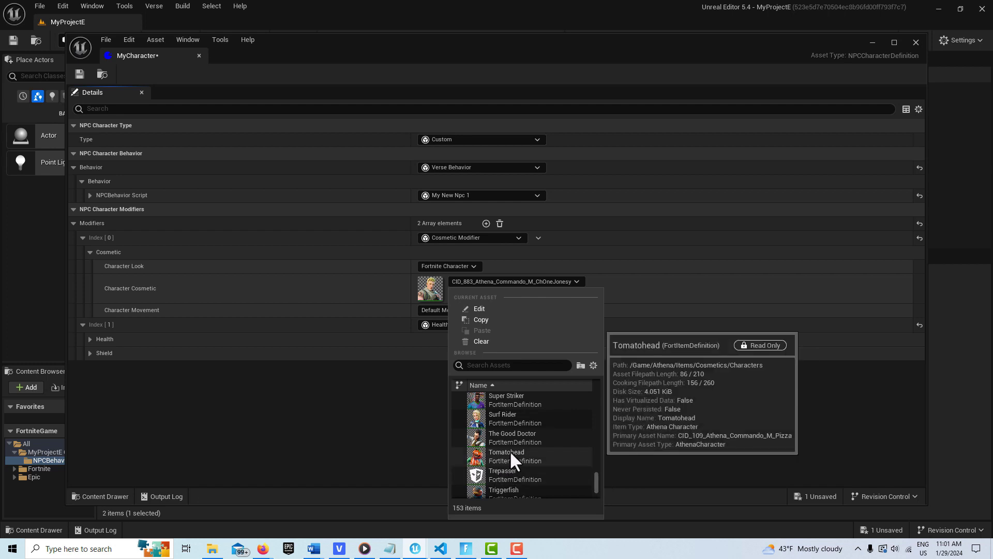
click(510, 452)
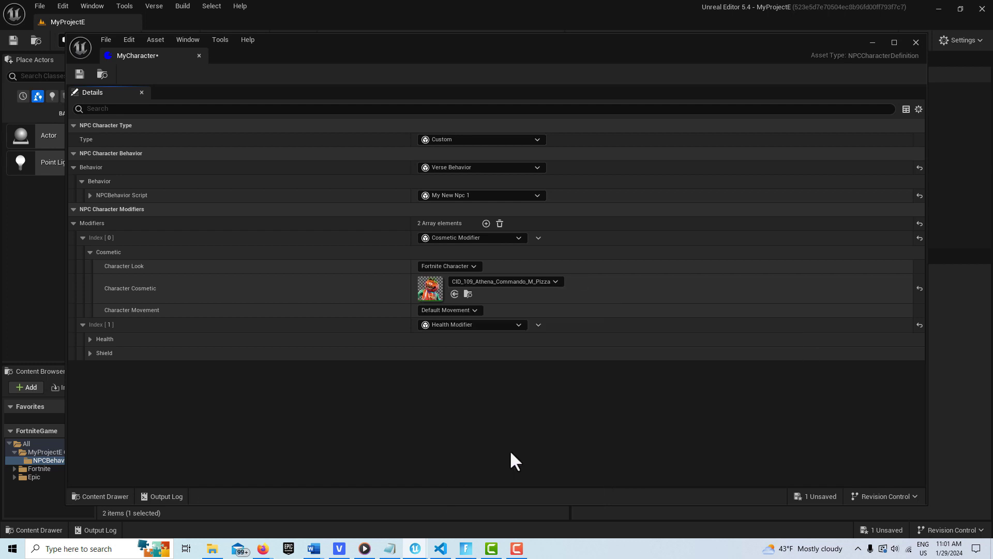
Step: Keep Default Movement, save MyCharacter, and close its editor
click(474, 310)
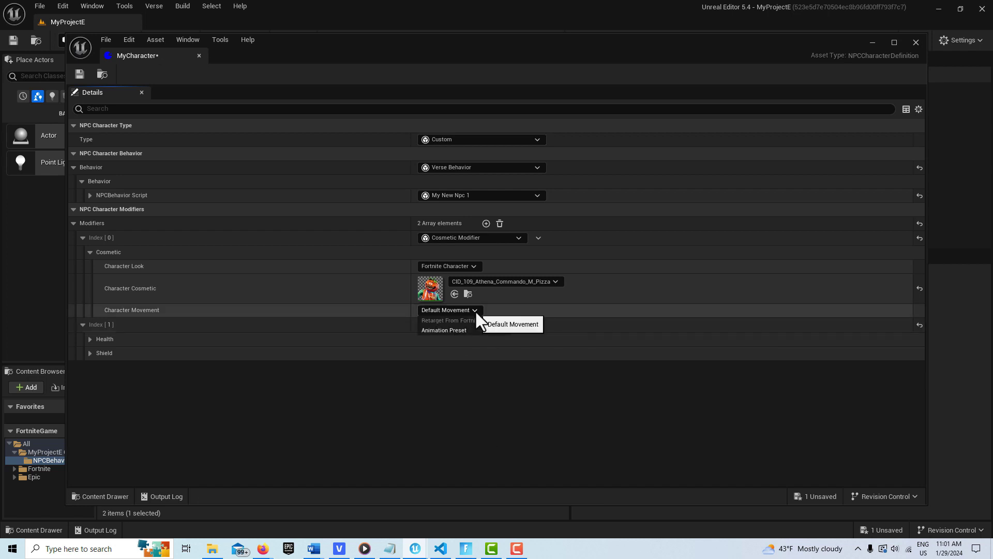
click(475, 309)
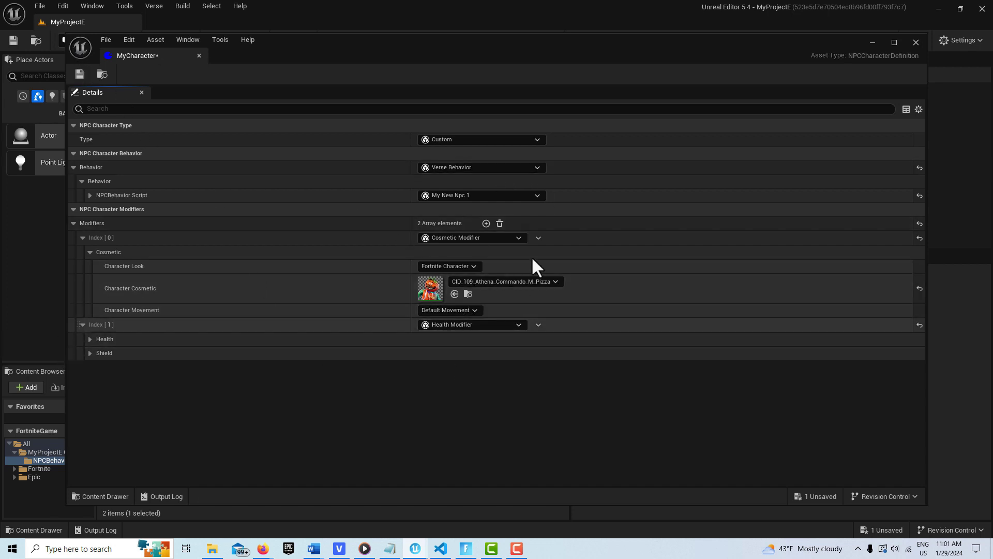
click(79, 74)
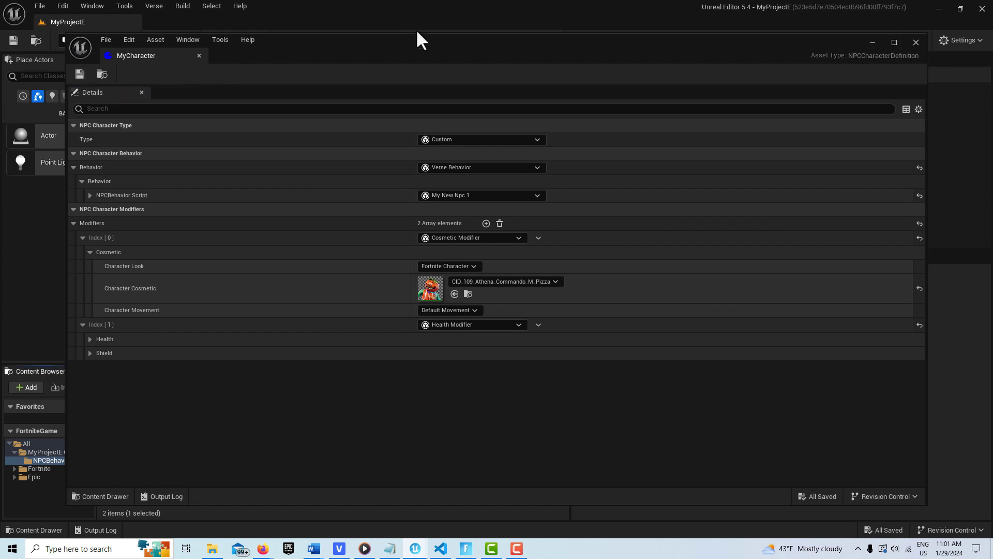
click(916, 42)
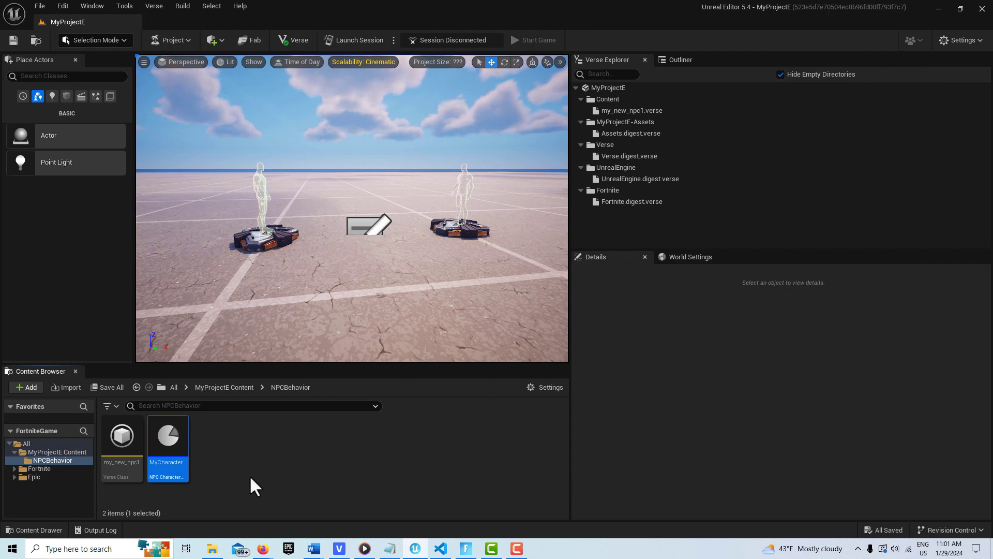
Step: Place a MyCharacter NPC spawner on the ground and frame it in the viewport
drag(170, 461, 362, 281)
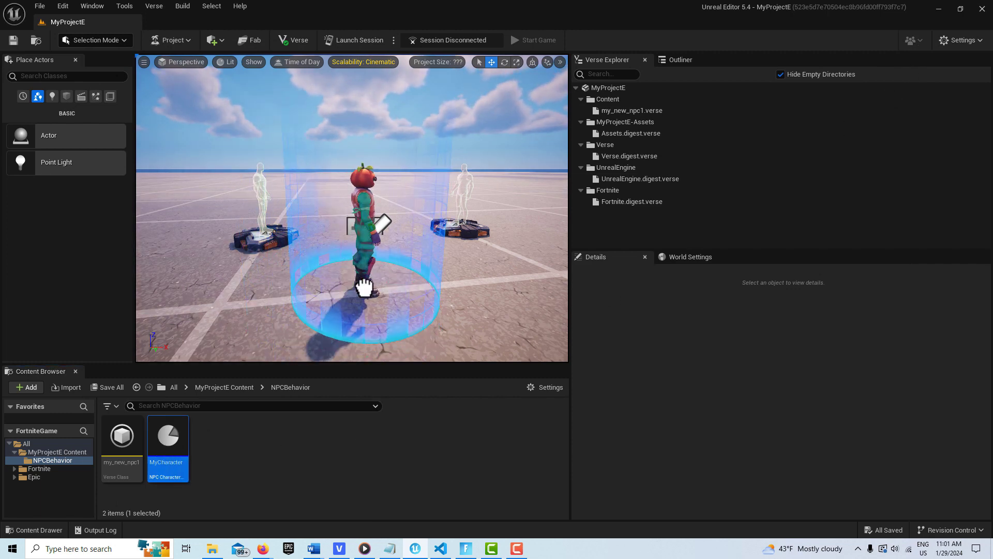
right_drag(446, 312, 512, 336)
key(f)
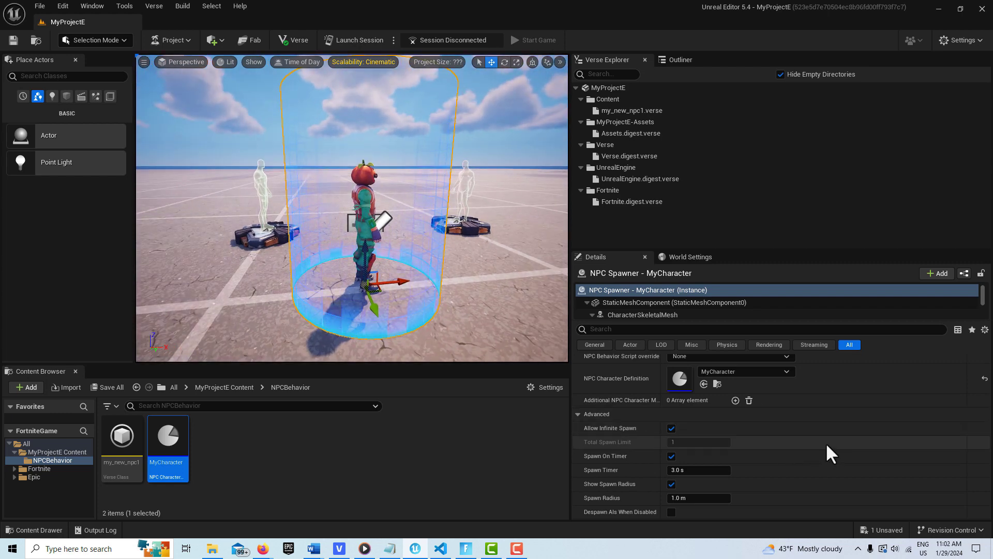
scroll(826, 442, up, 3)
scroll(826, 445, down, 1)
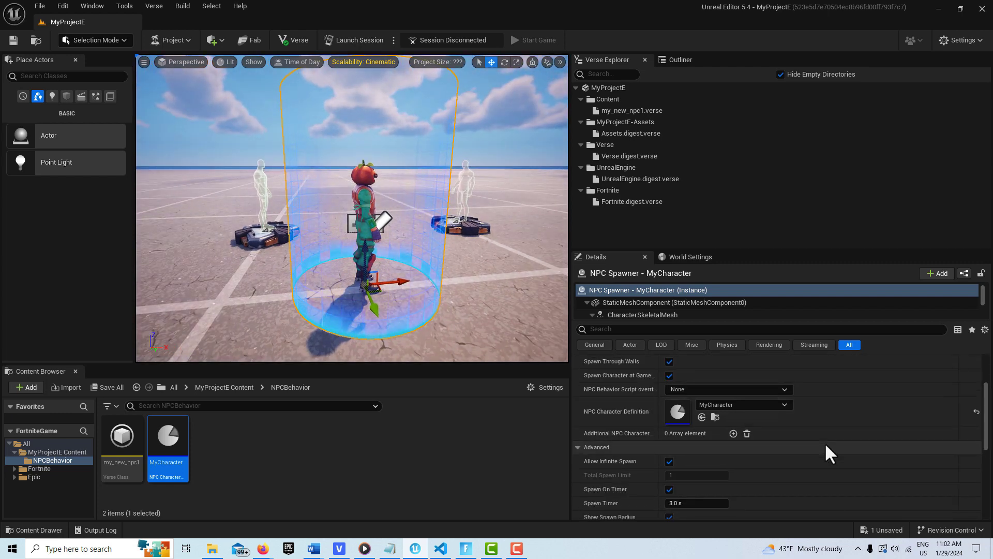
scroll(803, 445, up, 1)
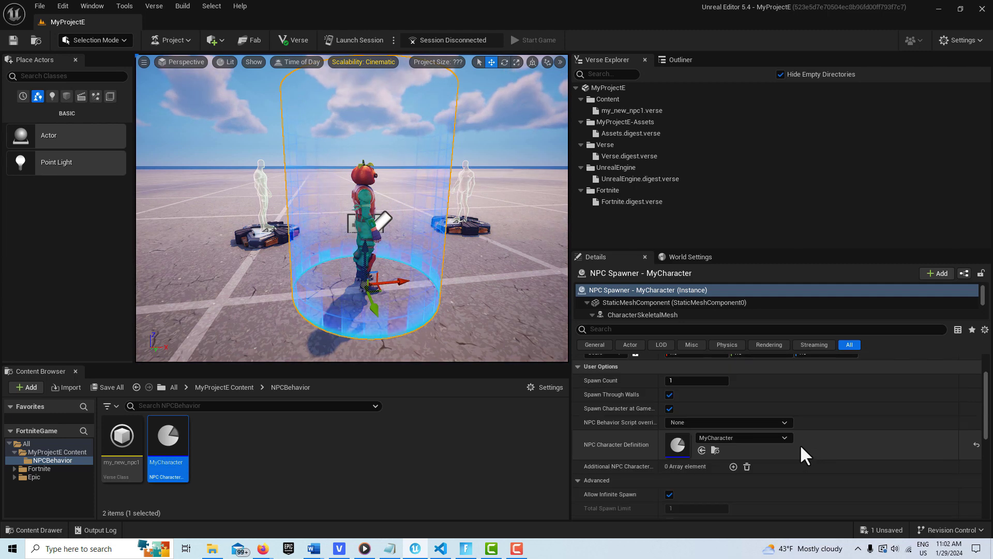
scroll(800, 444, down, 1)
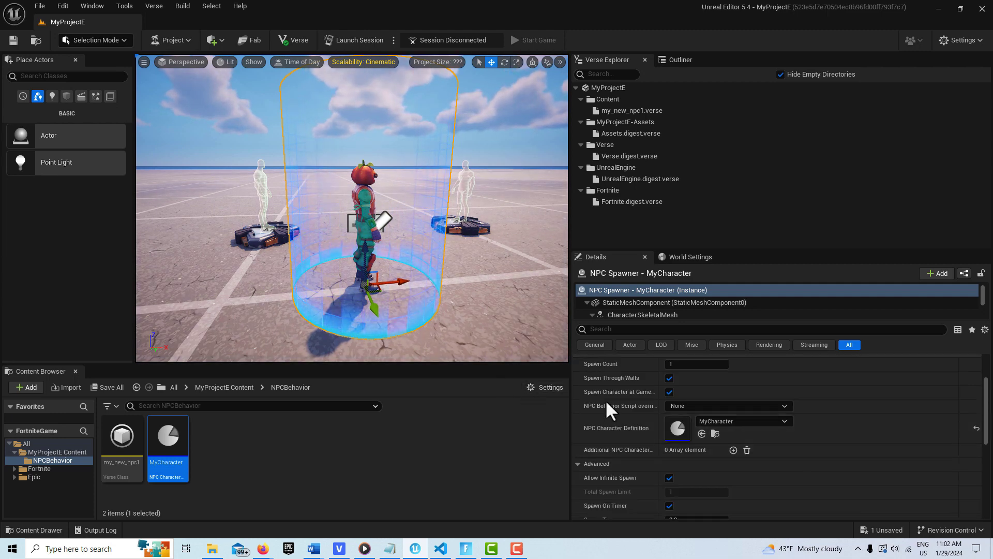
Step: Override the spawner's NPC Behavior Script with My New Npc 1 and expand its settings
click(781, 405)
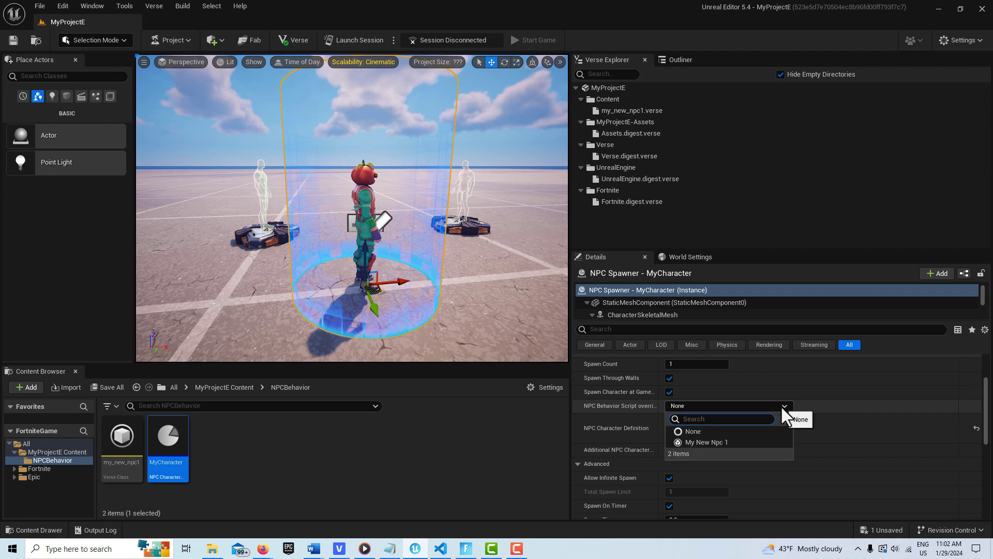
click(708, 441)
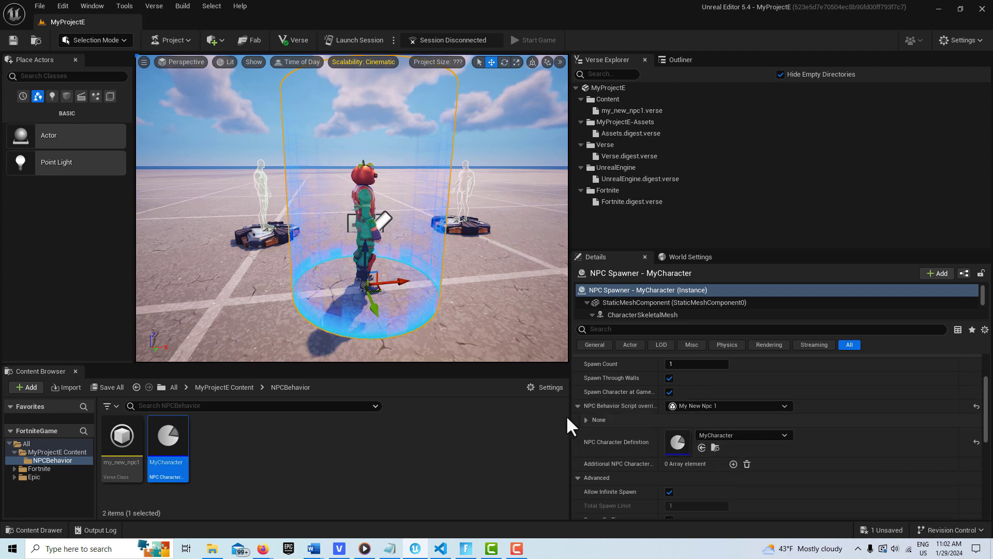
click(586, 419)
scroll(815, 435, down, 2)
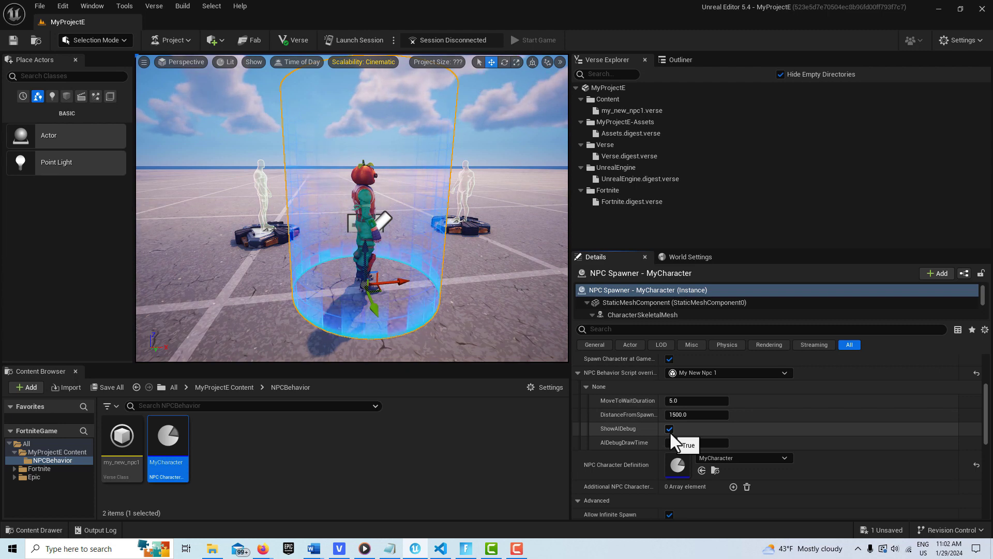
double_click(121, 438)
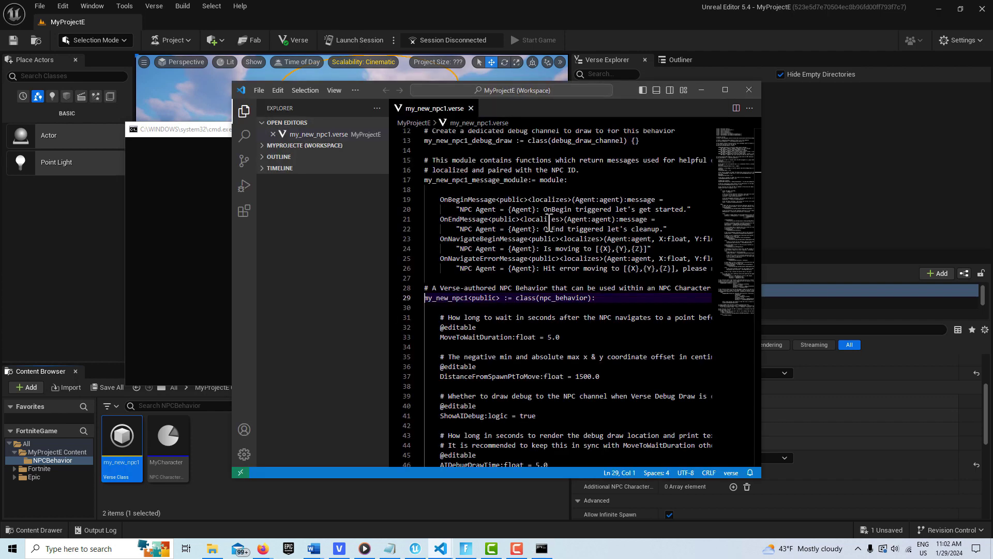
scroll(544, 257, down, 10)
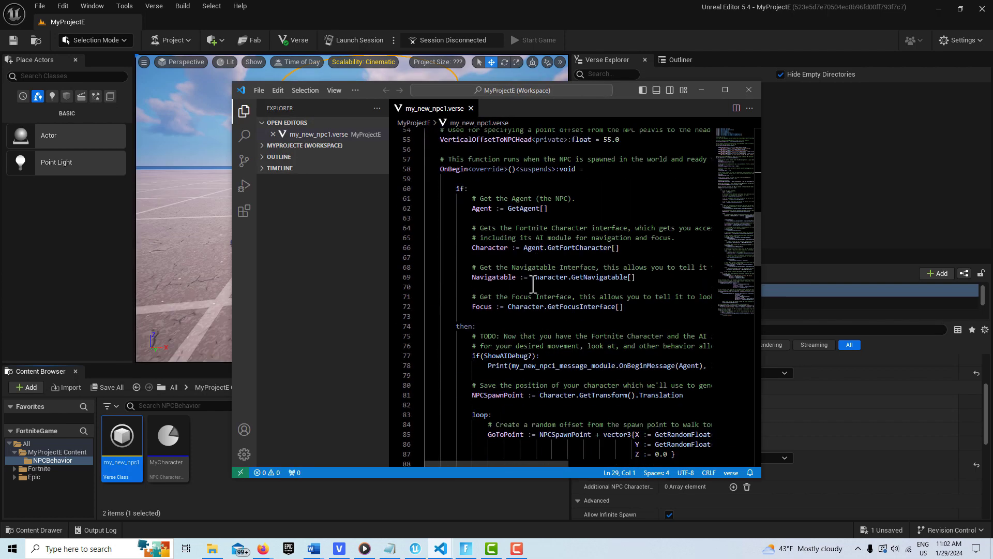
scroll(533, 285, down, 5)
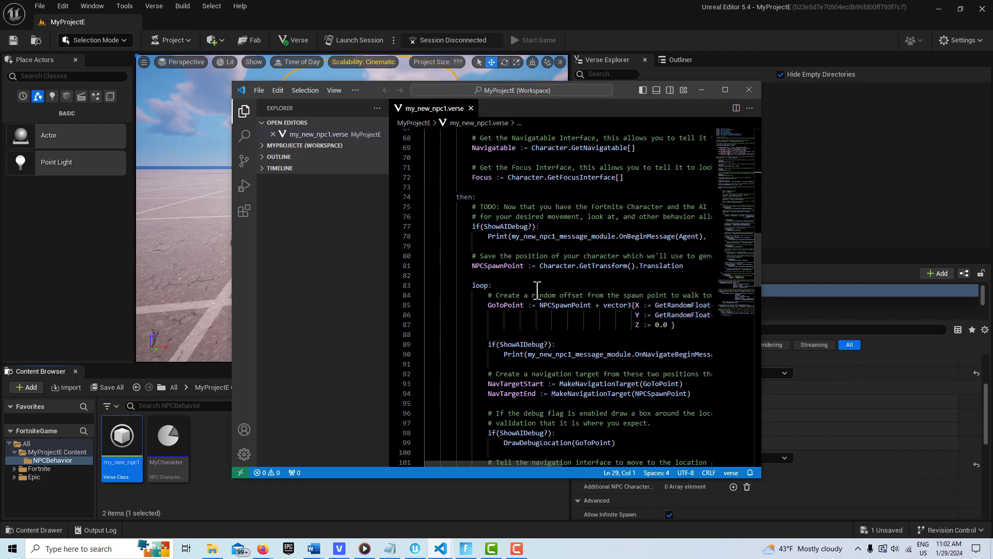
scroll(537, 290, down, 8)
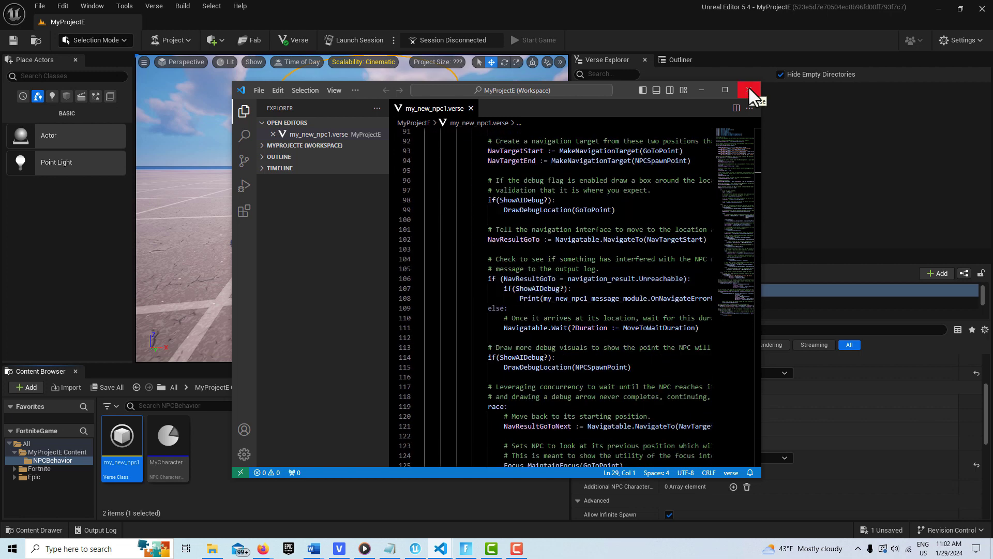
scroll(728, 275, down, 10)
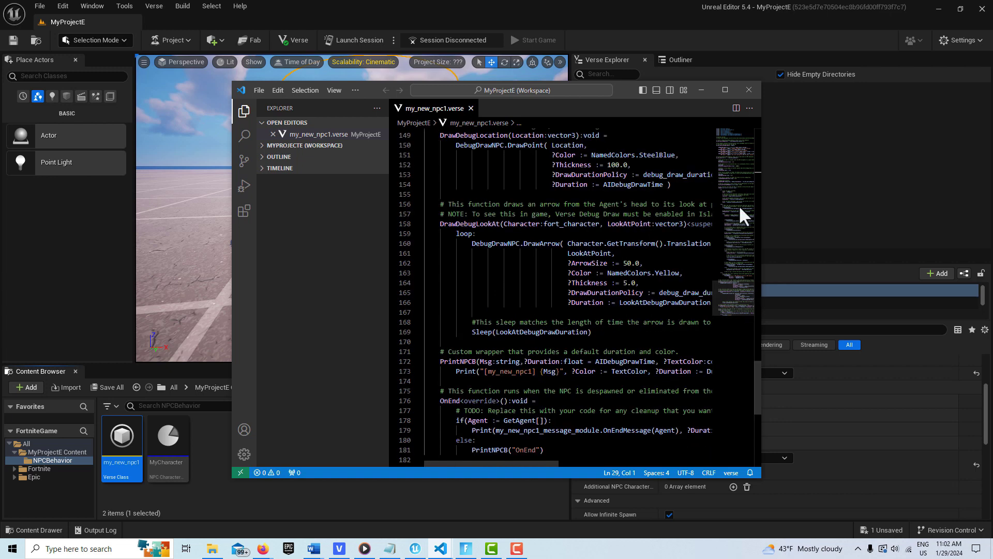
click(753, 88)
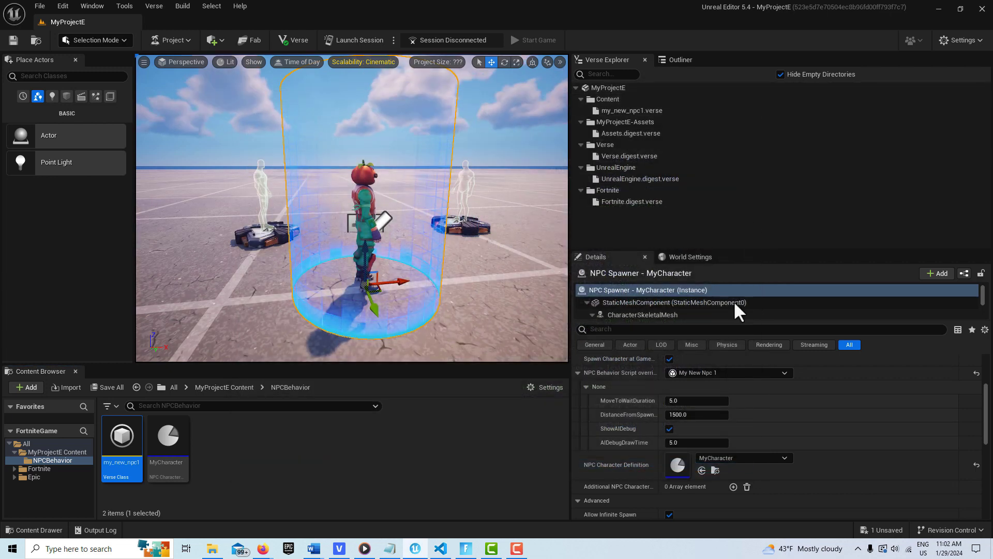
Step: Turn off ShowAIDebug for the spawner's behavior and review the Verse code
click(669, 429)
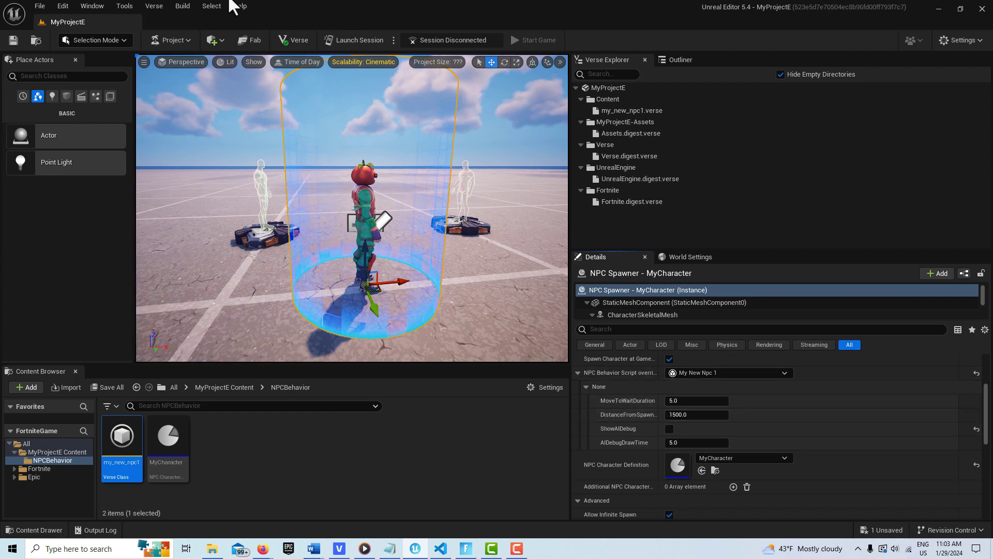
click(299, 40)
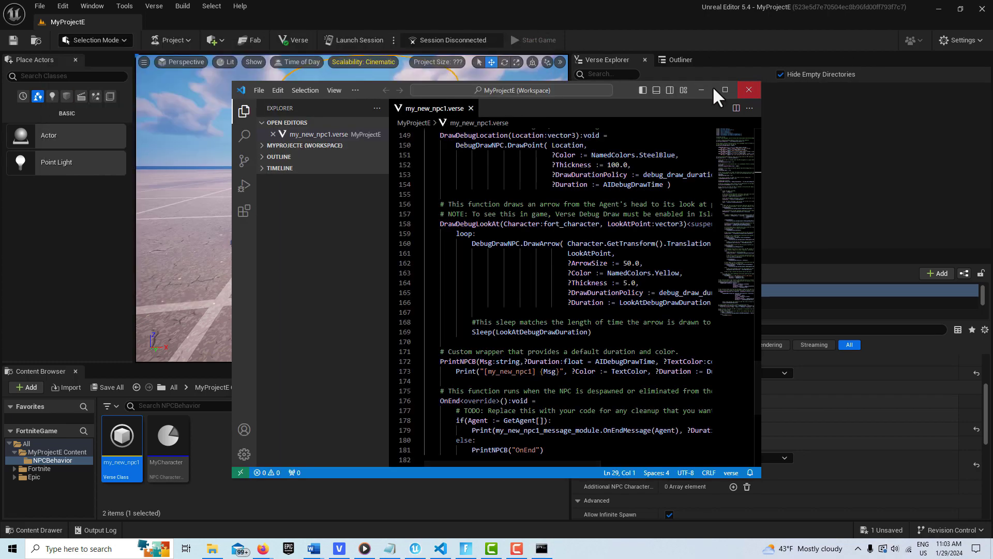
click(702, 89)
Step: Build the Verse code and start the game in the session
click(153, 4)
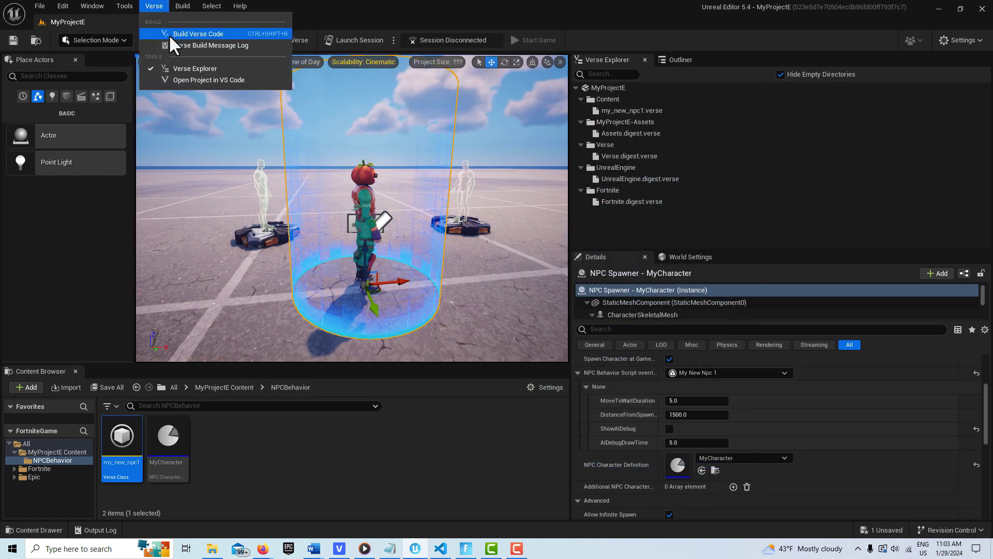
click(170, 35)
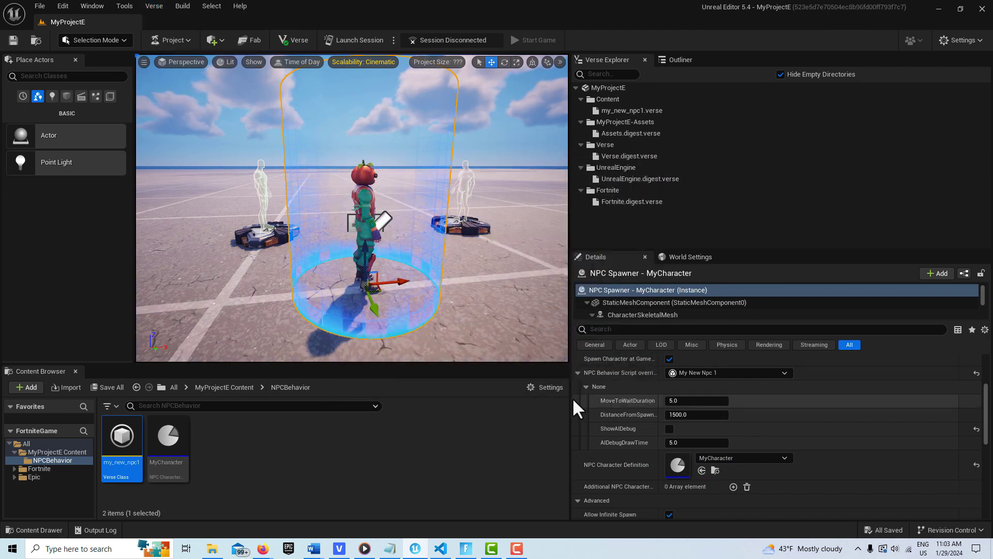
click(350, 40)
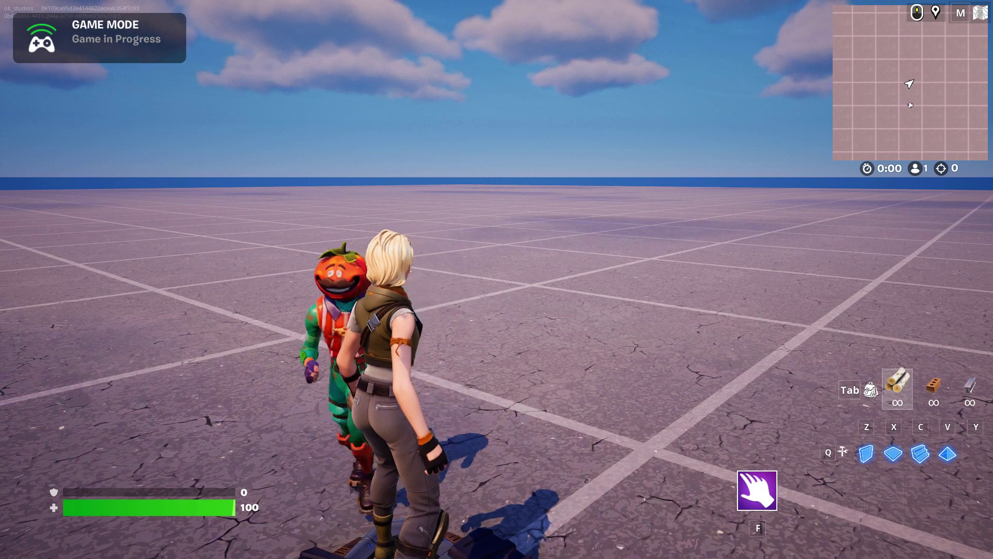
Step: Walk toward the tomato-head NPC, then end the game from the Esc menu
key(w)
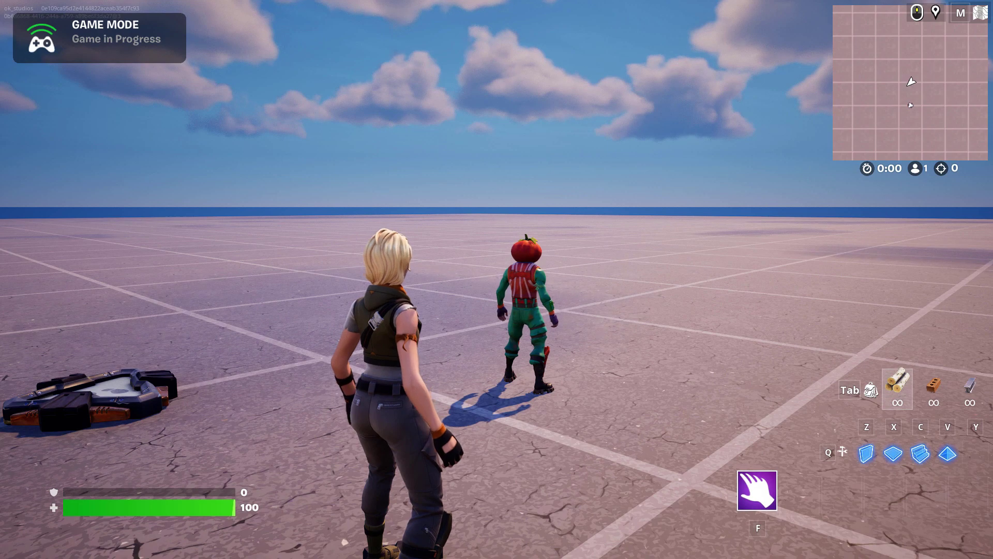
key(Escape)
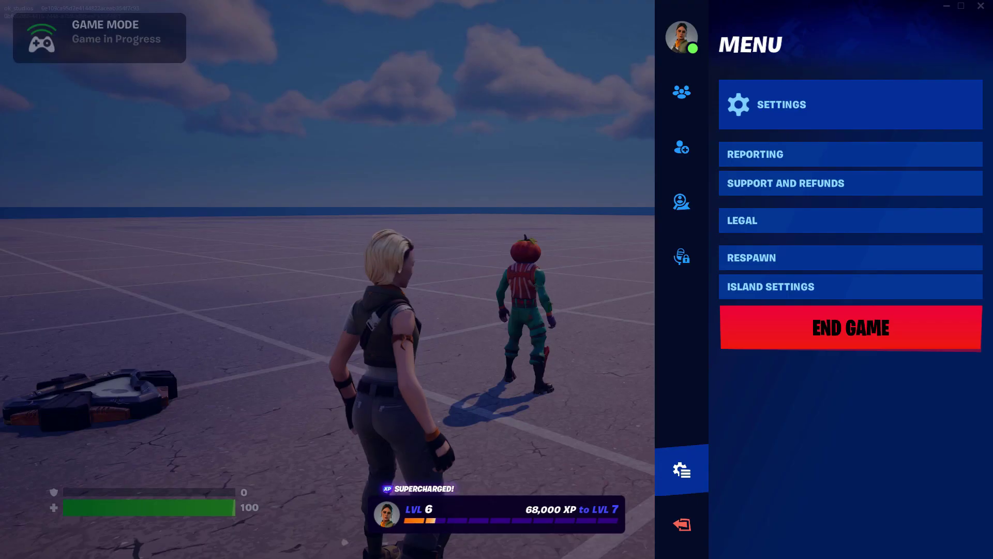
click(931, 339)
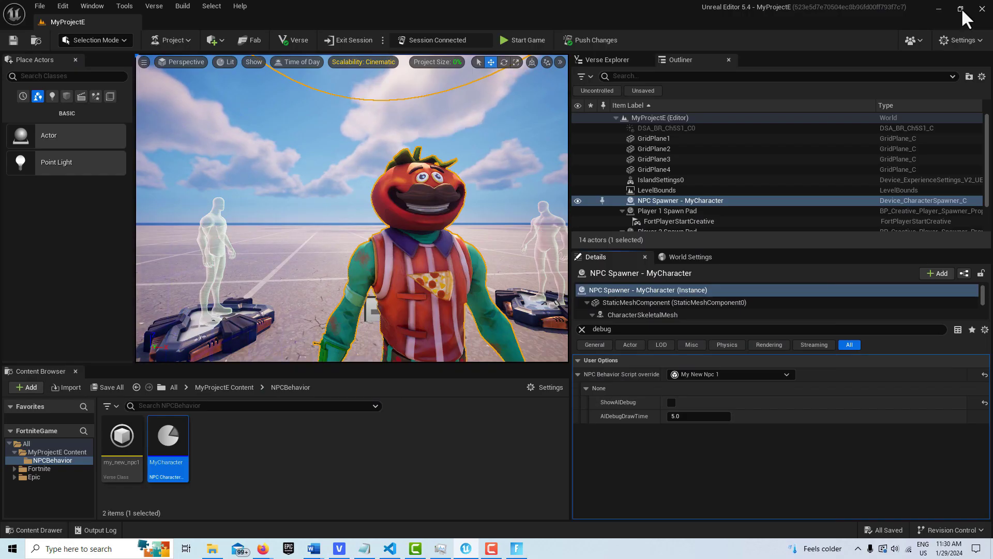
Step: Enable ShowAIDebug in the NPC Spawner's behavior script settings
click(703, 200)
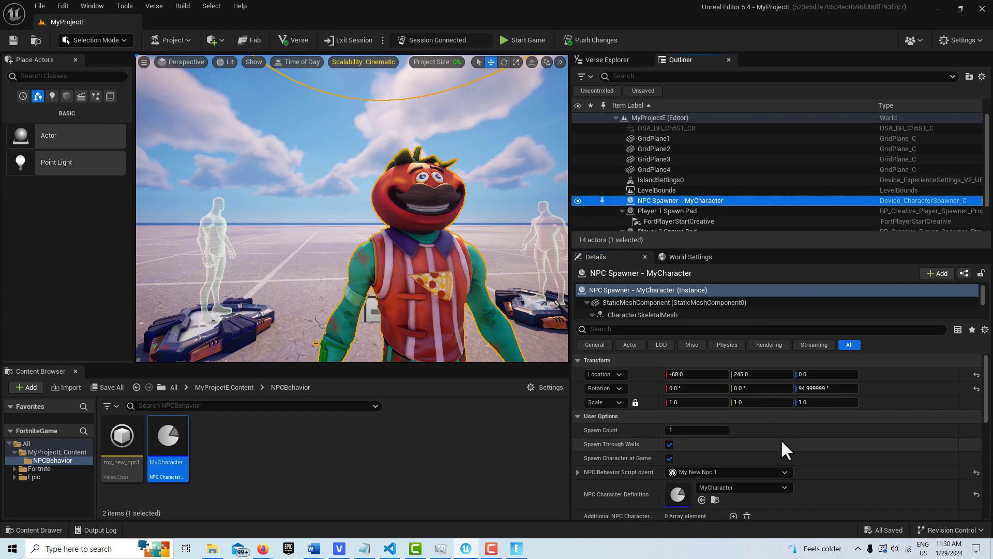
scroll(781, 439, down, 2)
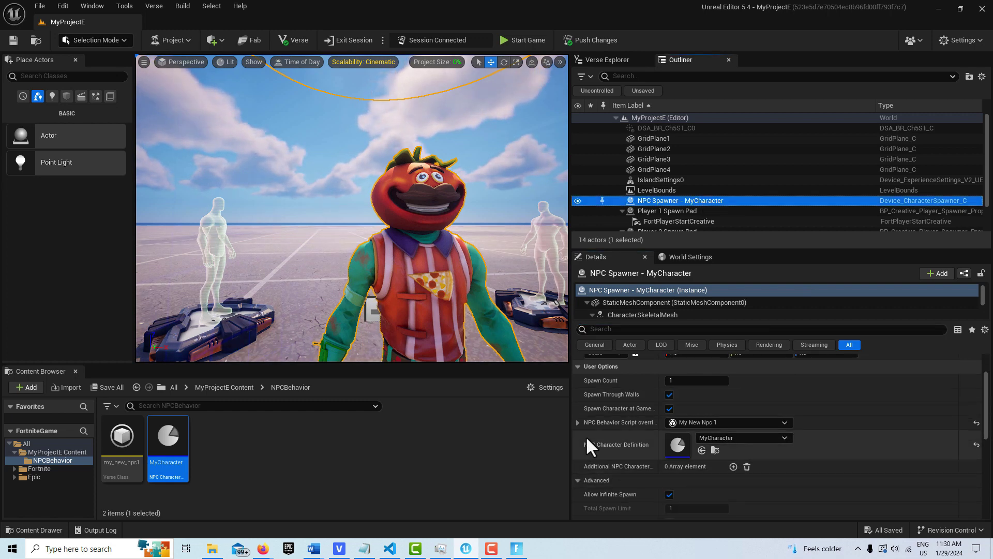
click(578, 422)
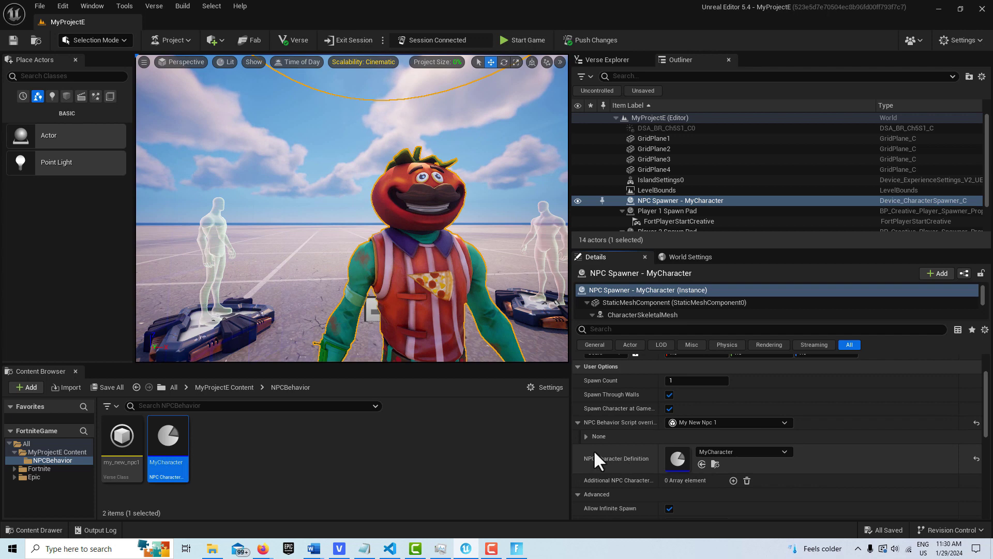
click(586, 436)
click(669, 478)
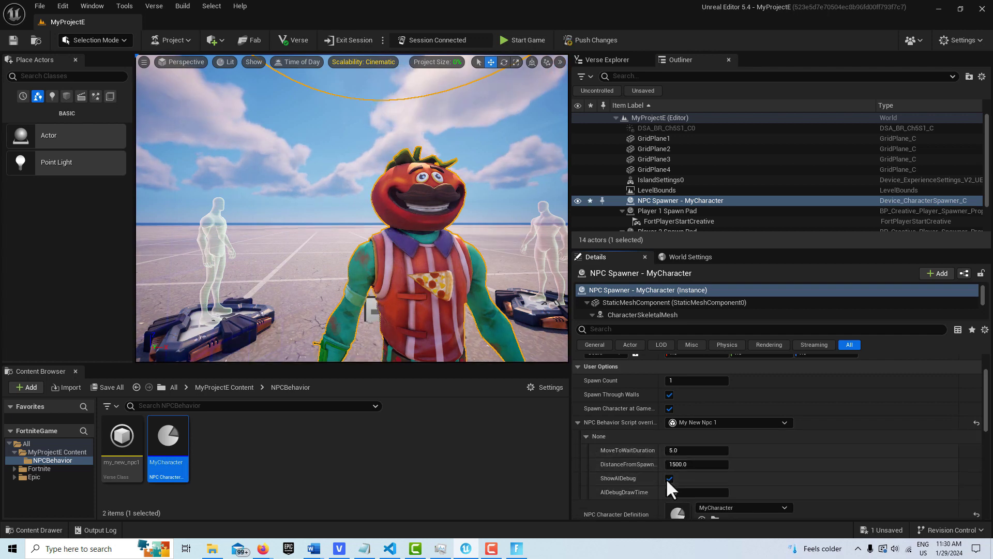
Step: Turn on Debug and Verse Debug Draw in IslandSettings0
click(656, 78)
text(island)
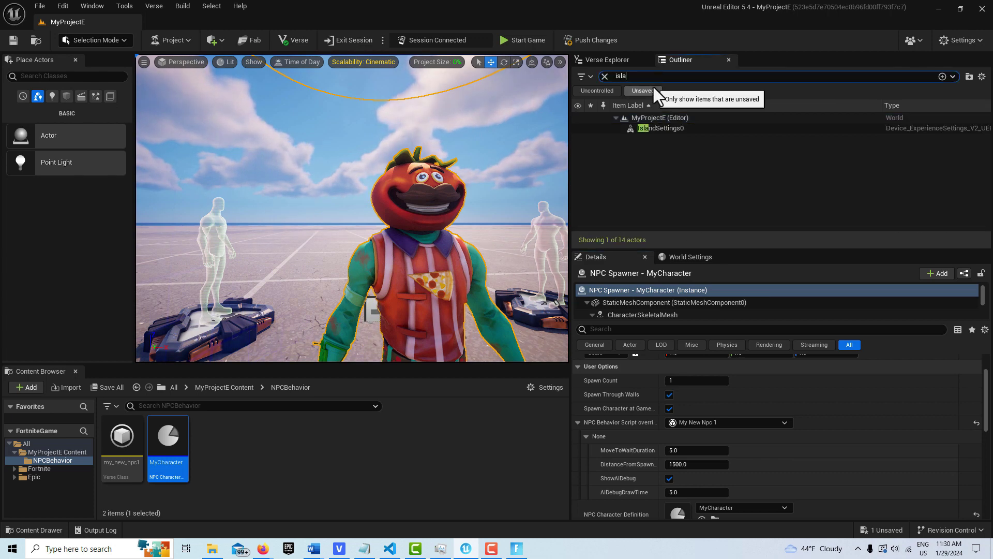
click(650, 127)
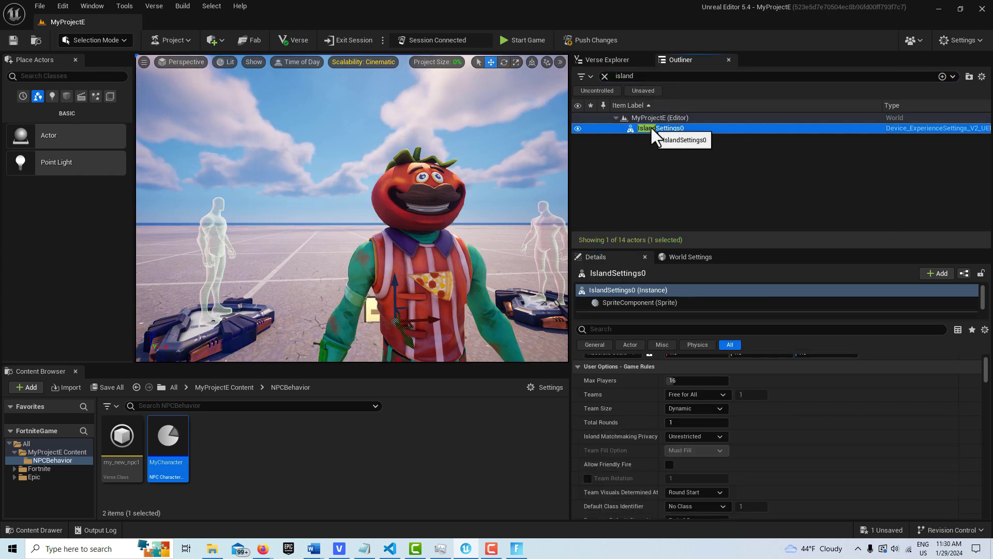
click(663, 328)
text(debug)
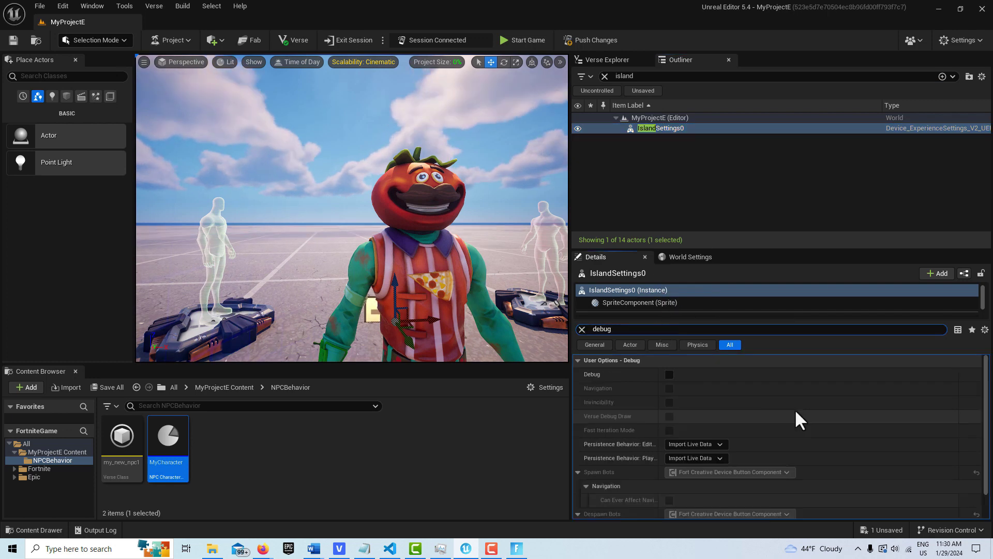
click(669, 374)
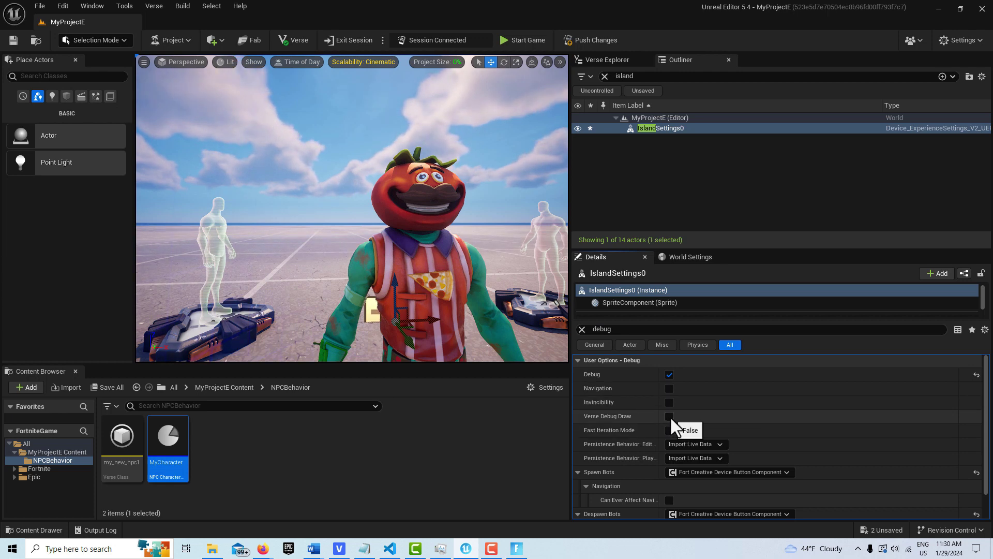
click(669, 416)
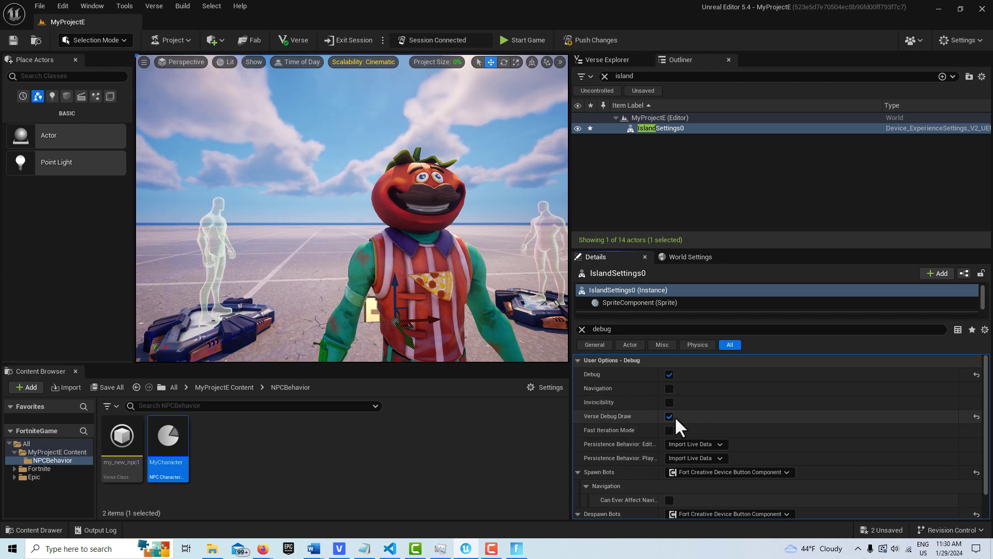
Step: Push changes to the live session, saving IslandSettings0 and the NPC Spawner
click(589, 40)
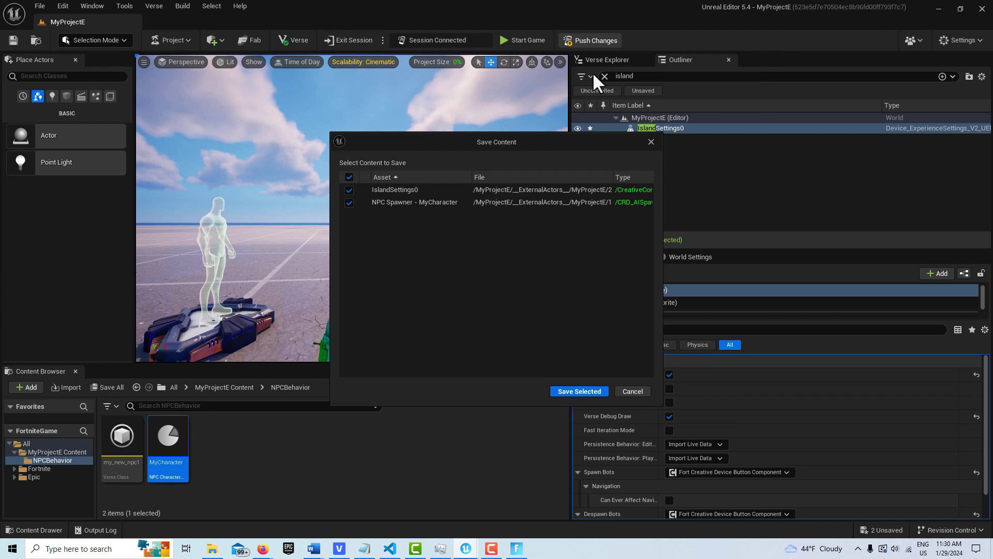
click(585, 389)
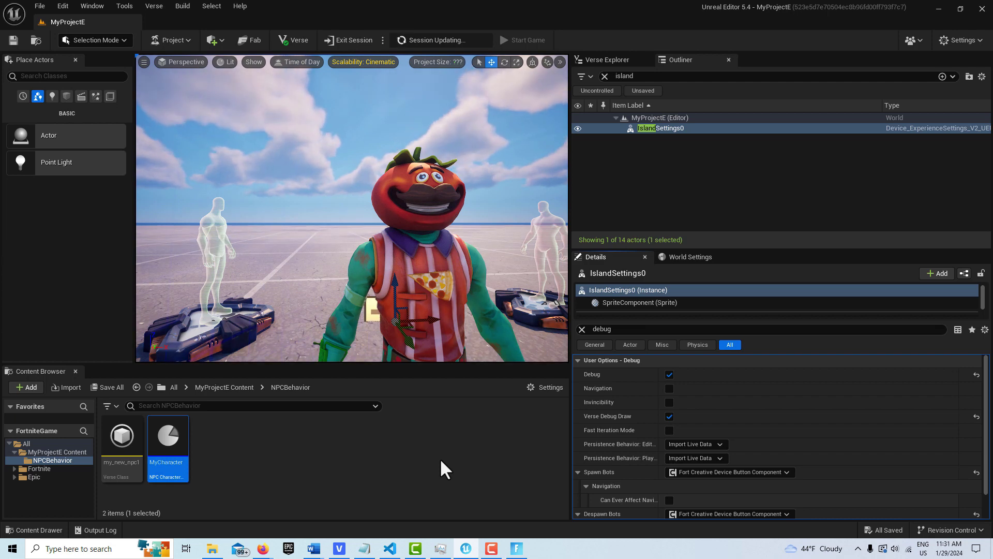
Step: In Verse Explorer, start adding a new Verse file to the MyProjectE project
click(612, 56)
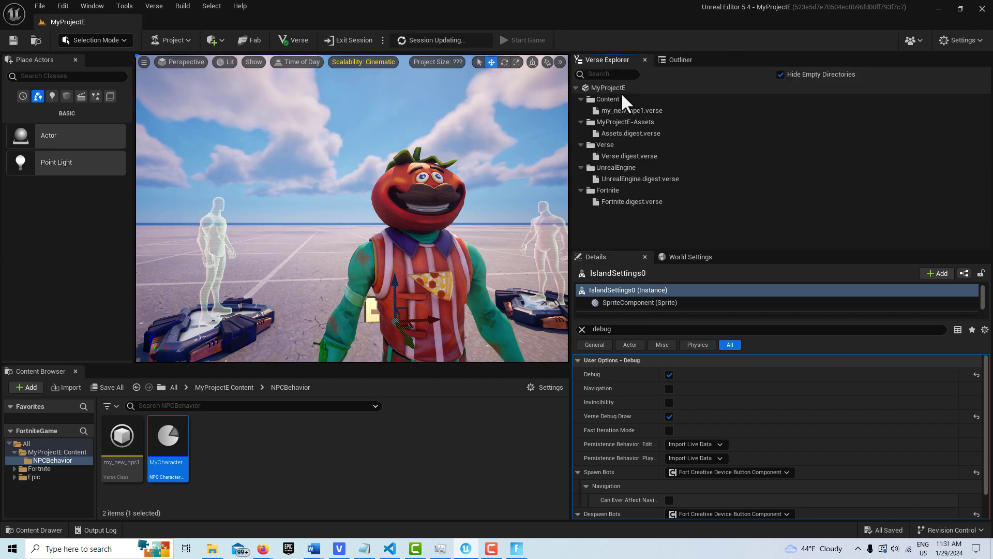
click(626, 88)
right_click(626, 88)
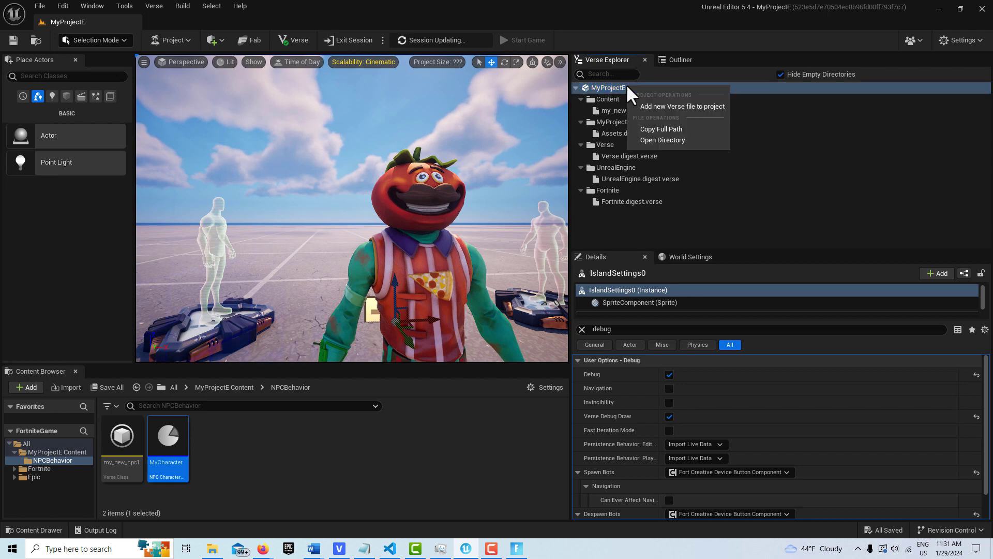
click(685, 106)
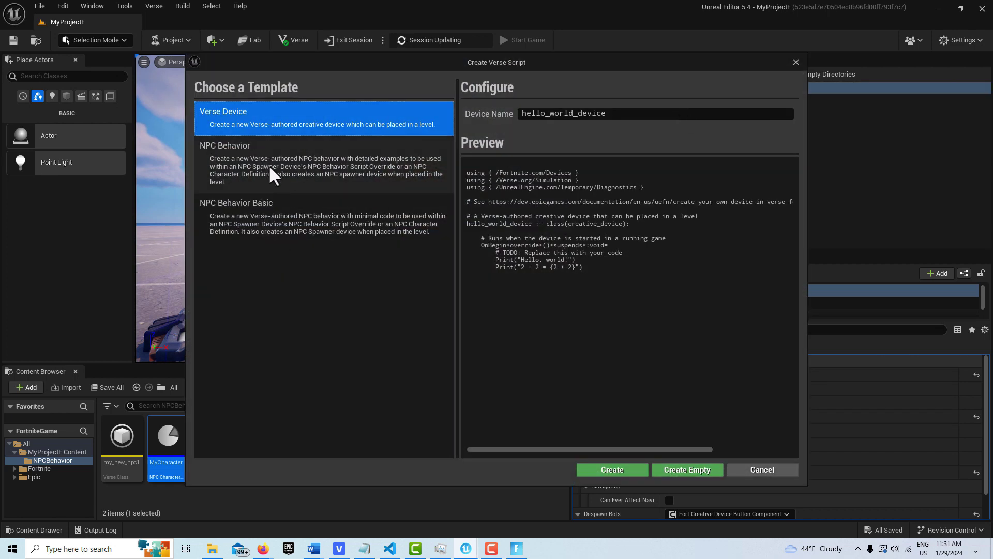
Step: Choose the NPC Behavior template named new_npc_behavior and scroll through its code preview
click(361, 222)
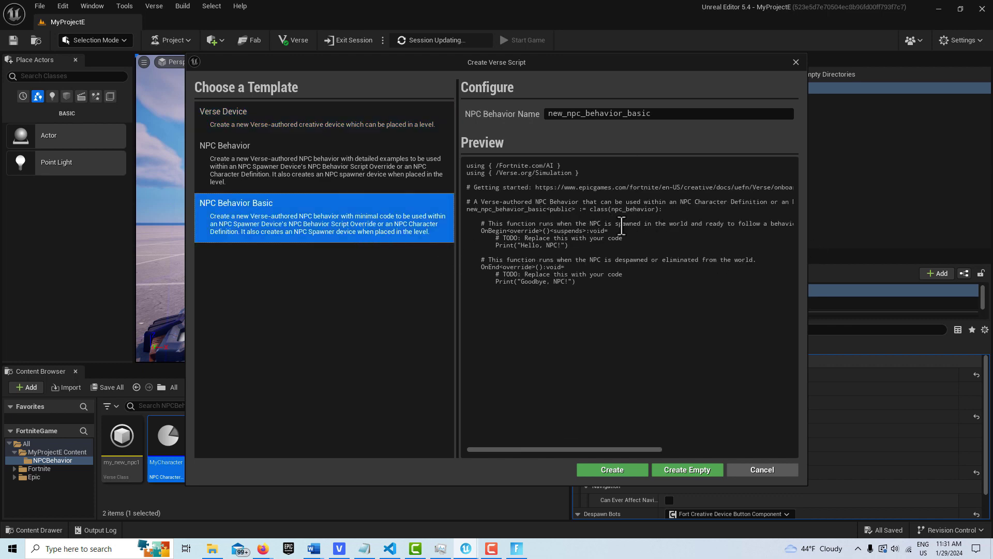
click(331, 181)
scroll(615, 264, down, 15)
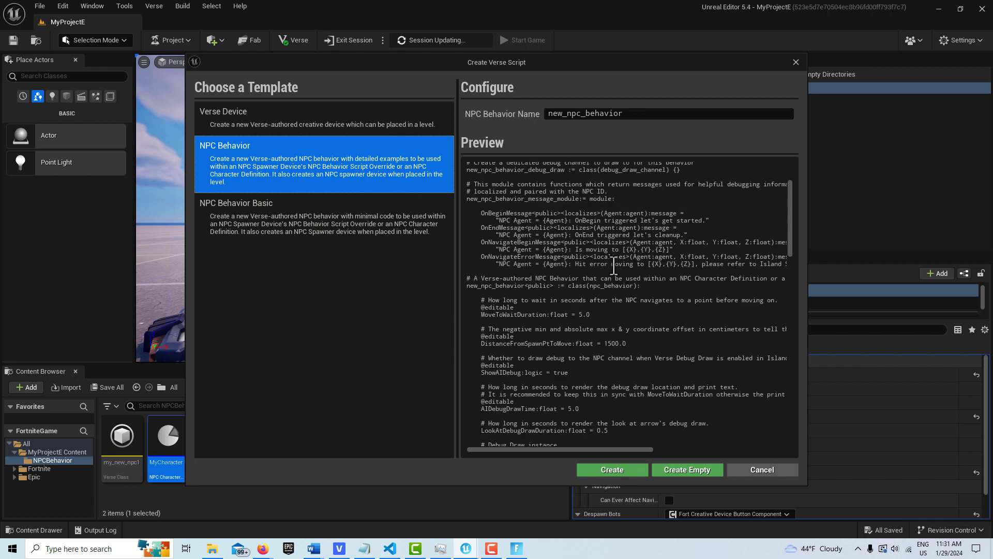
scroll(610, 271, down, 10)
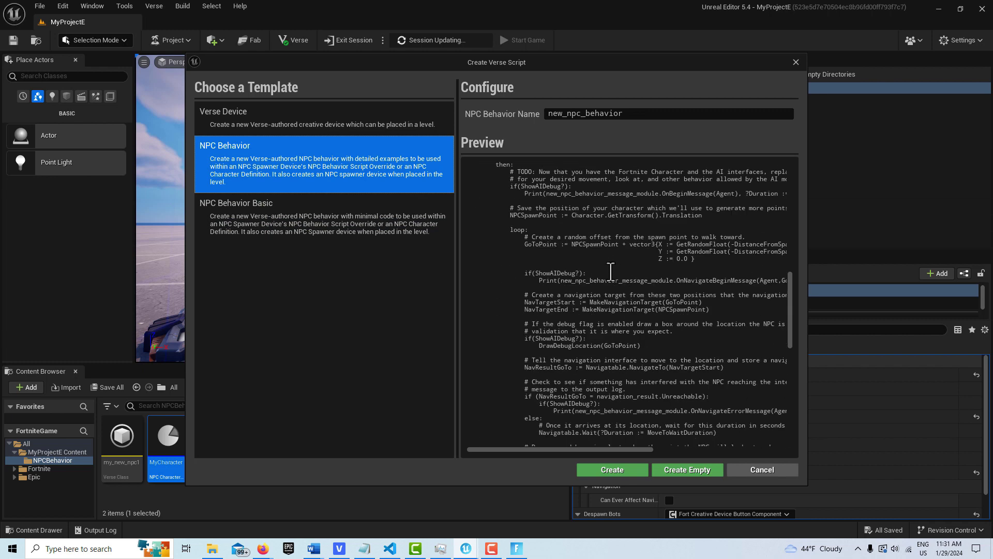
scroll(610, 271, down, 10)
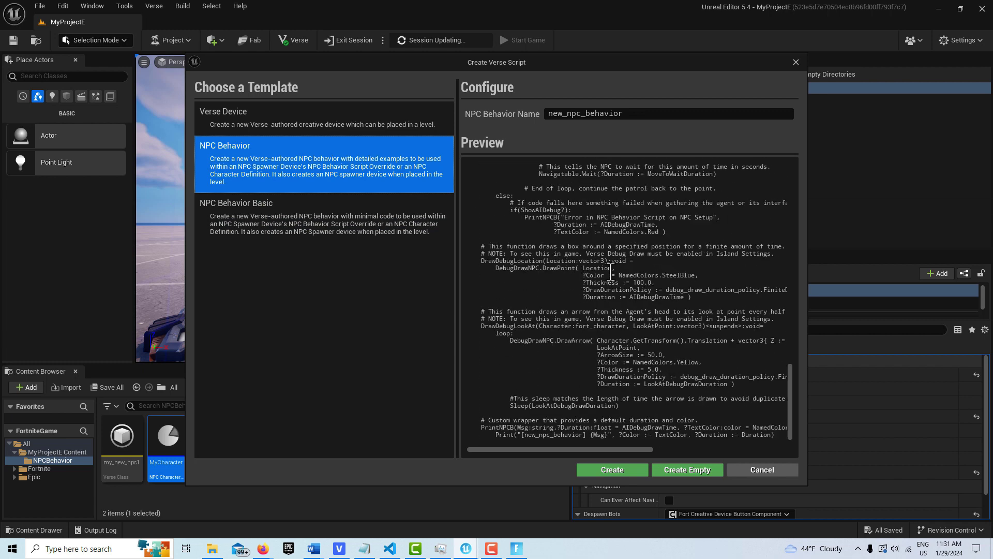
scroll(611, 271, up, 10)
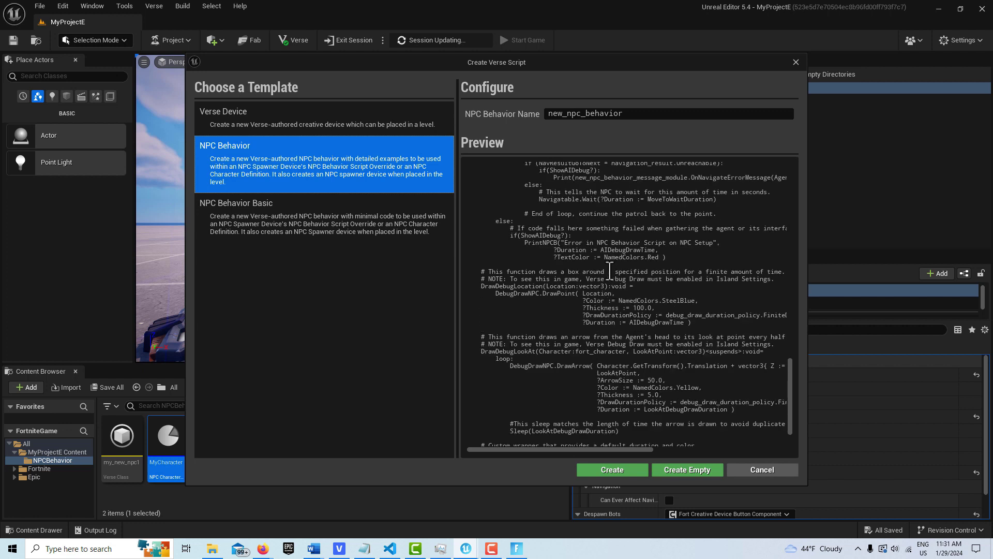